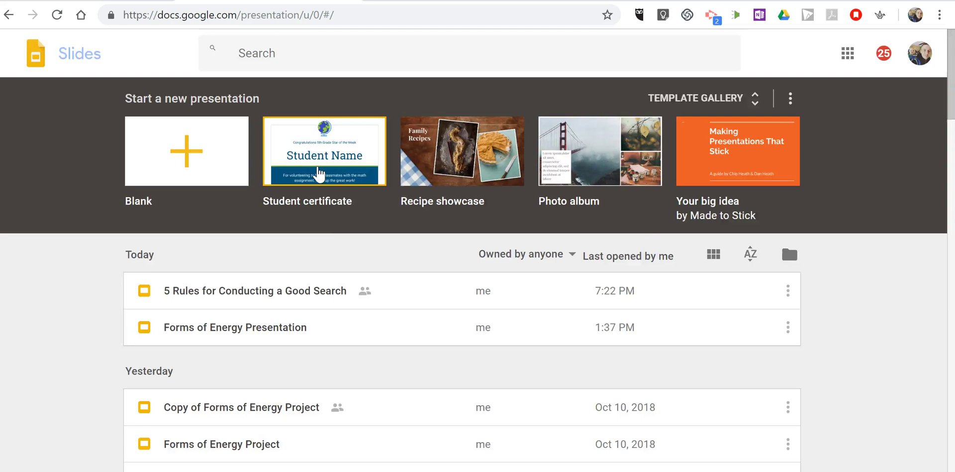
Create a presentation from the Student certificate template and title it 'Perfect Attendance Certificate'
left_click(318, 174)
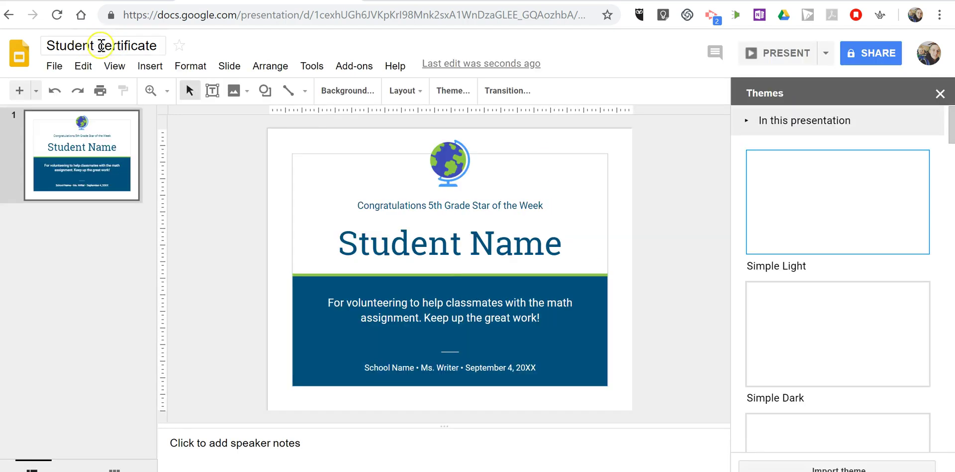
left_click(101, 46)
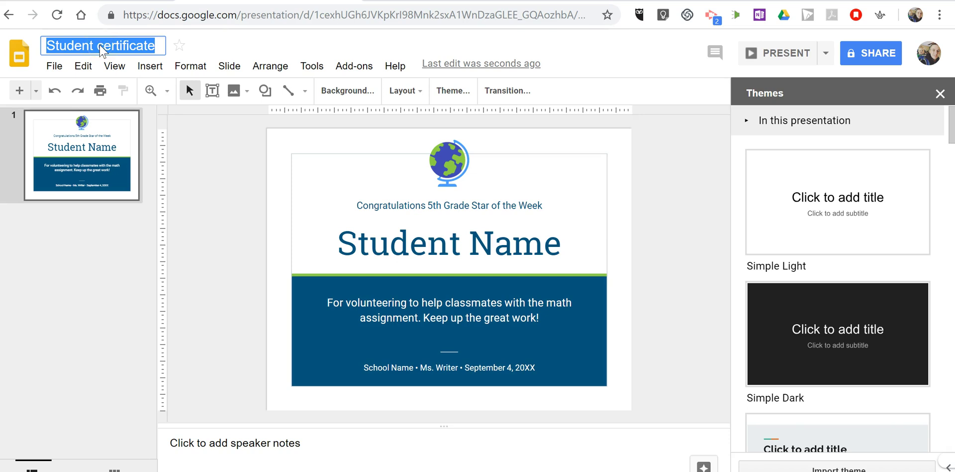
type("Perf")
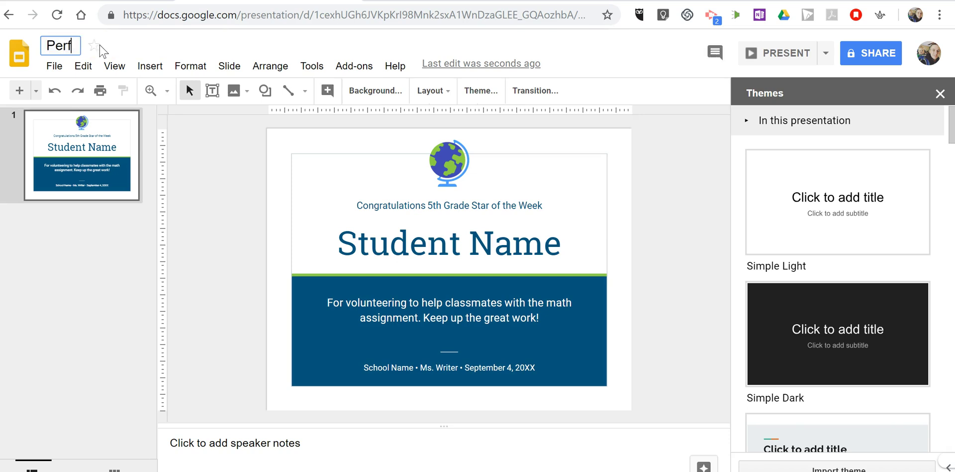
type("ect Attend")
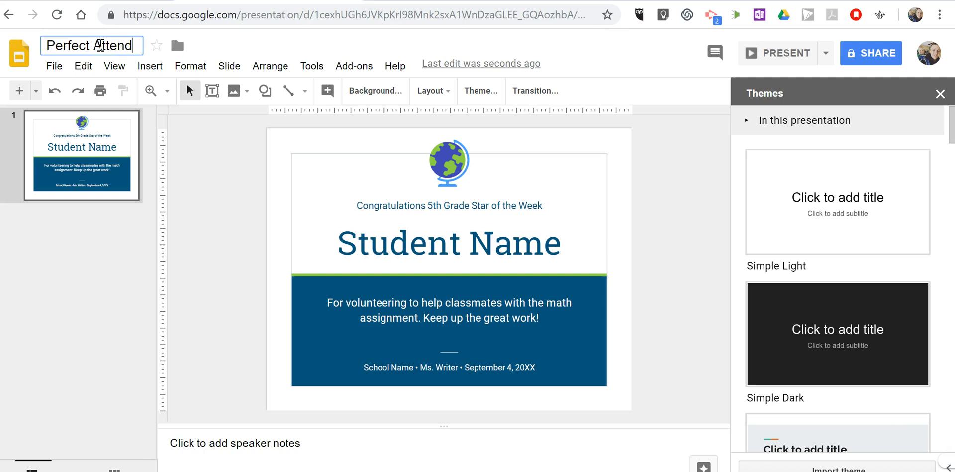
type("ance Ce")
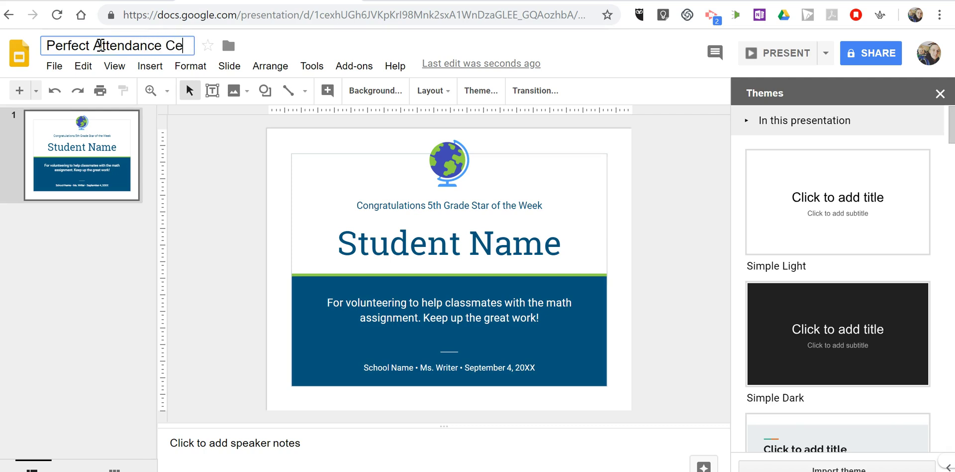
type("rtificate")
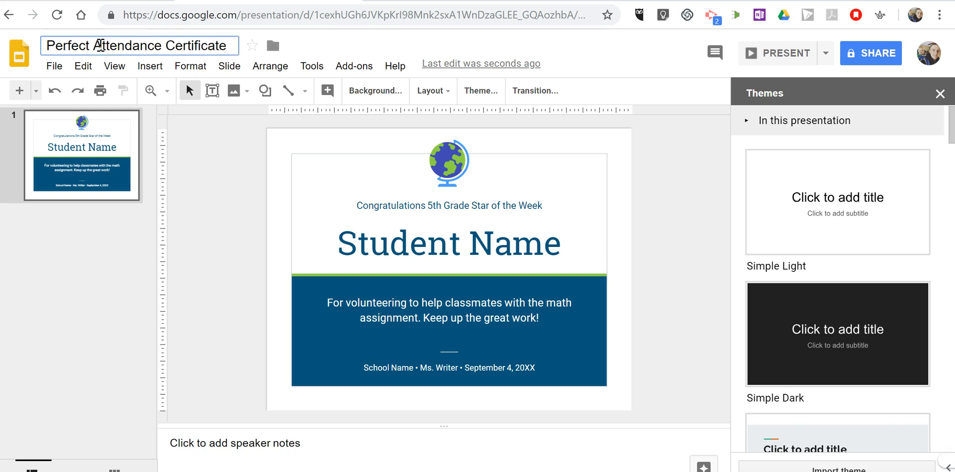
Replace the Congratulations line with 'This Certifies That You Achieved Perfect Attendance'
left_click(940, 94)
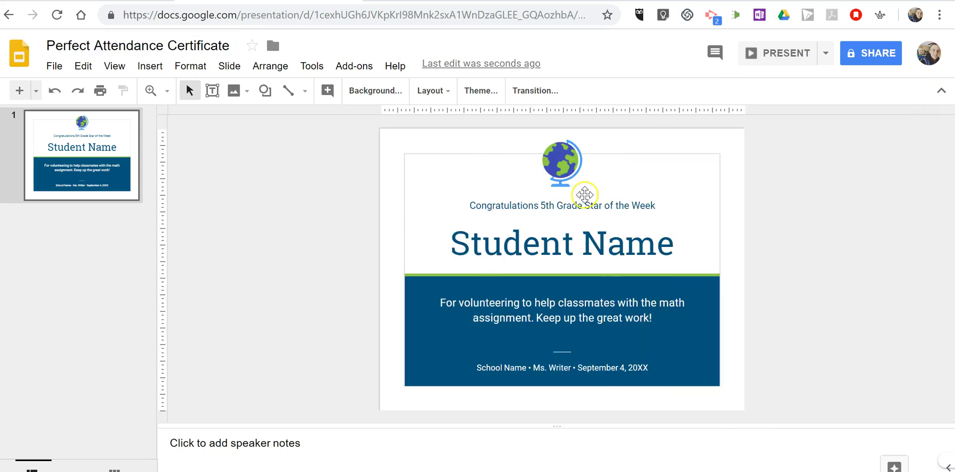
left_click(514, 203)
left_click(475, 205)
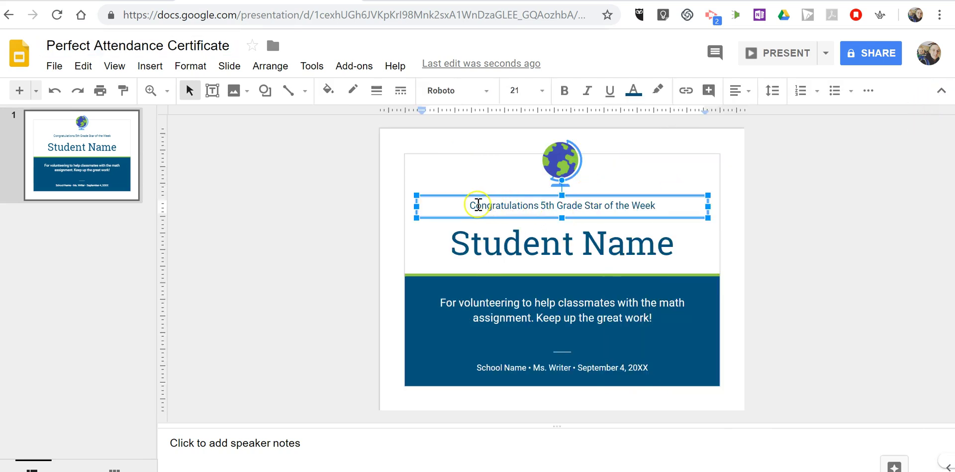
left_click_drag(473, 205, 653, 205)
key("BackSpace")
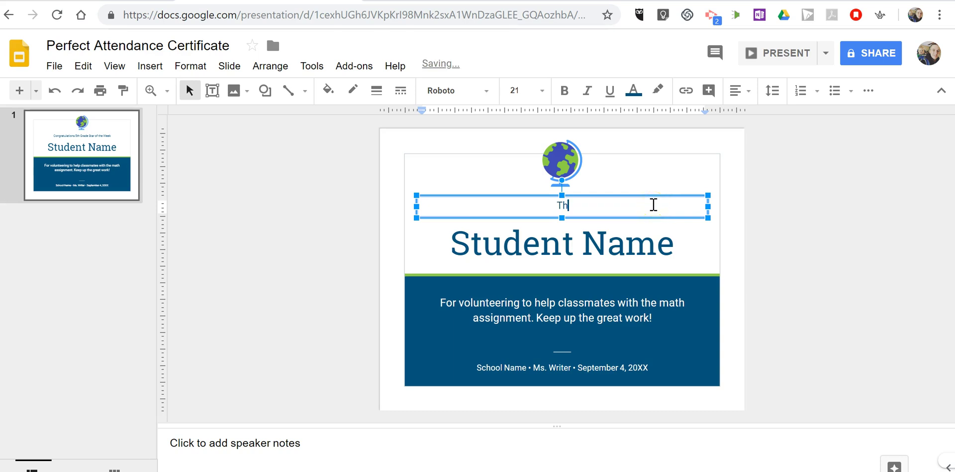
type("This Certifies That You ")
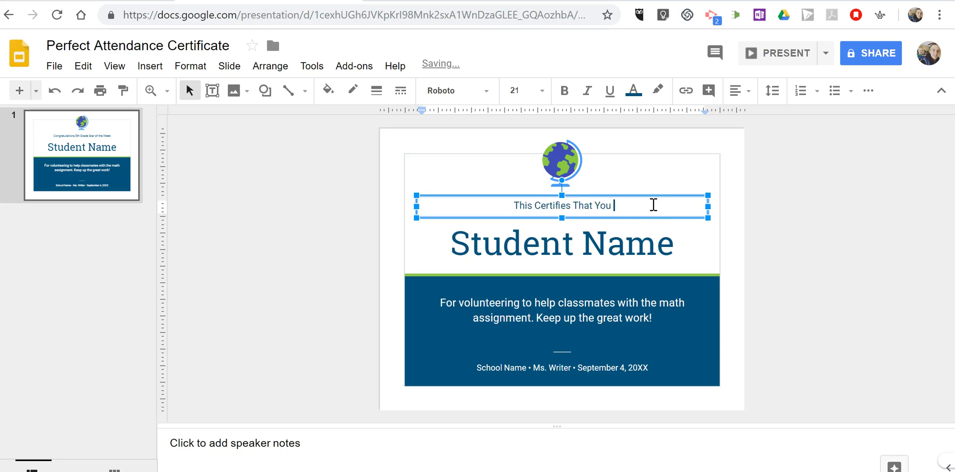
type("Achiev")
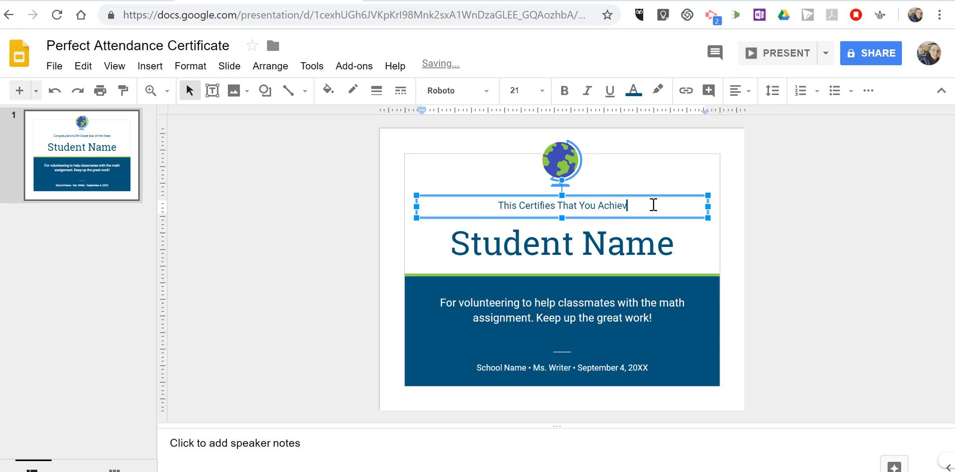
type("ed Perfect Attenda")
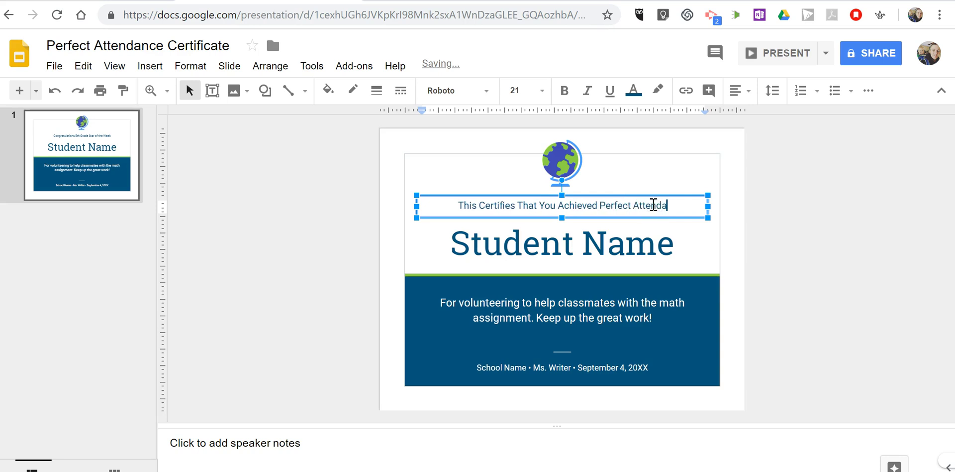
type("nce")
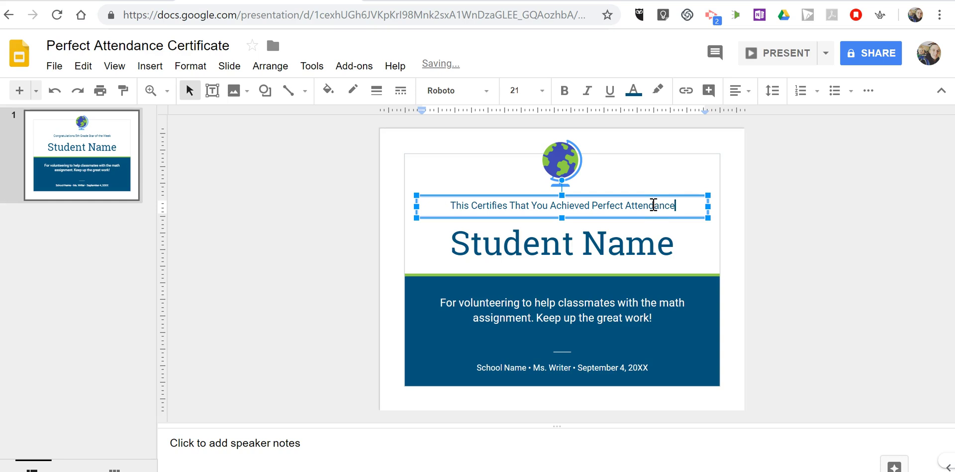
Replace the 'Student Name' heading text with the placeholder '<<First Name>>'
left_click(454, 243)
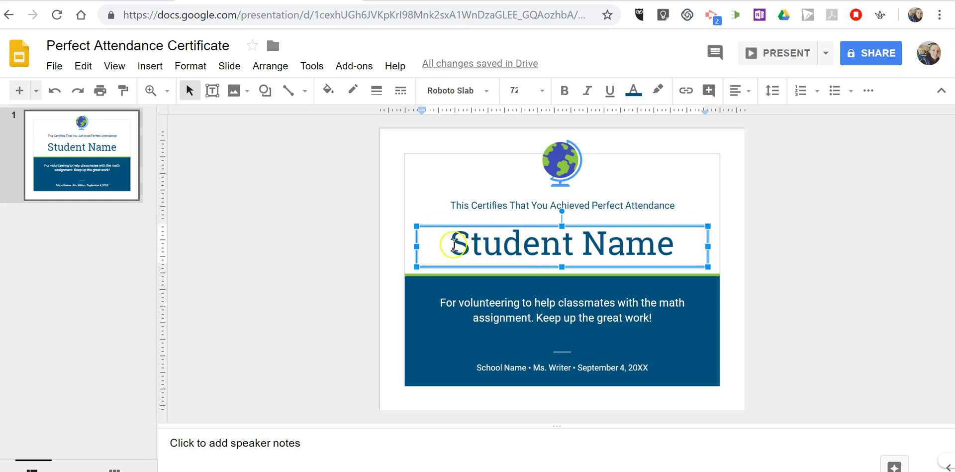
left_click_drag(453, 244, 671, 246)
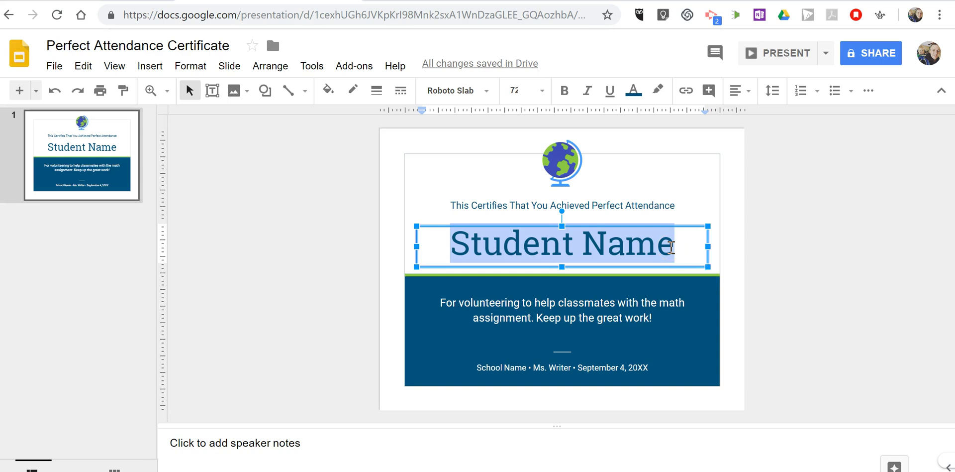
type("<<Fir")
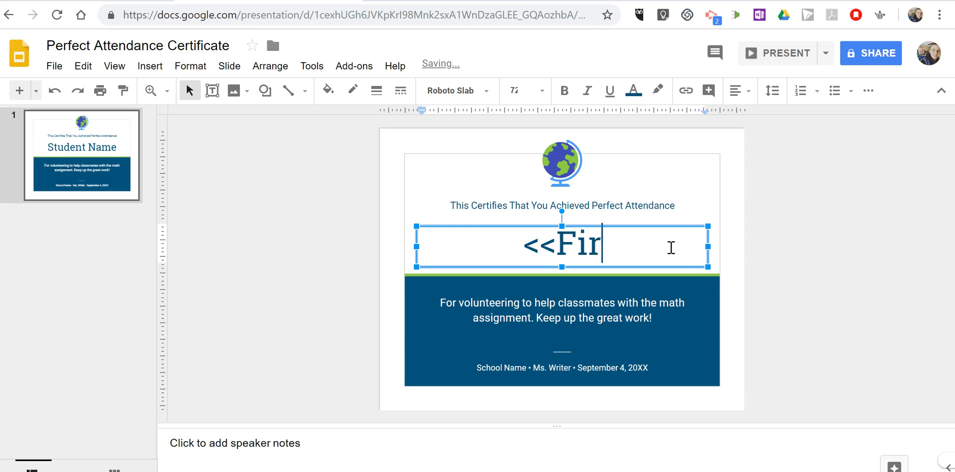
type("st Name")
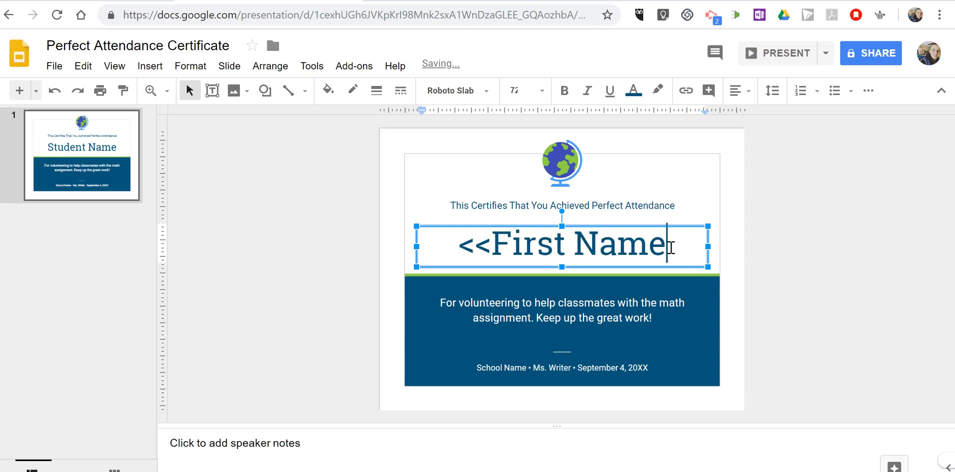
type(">>")
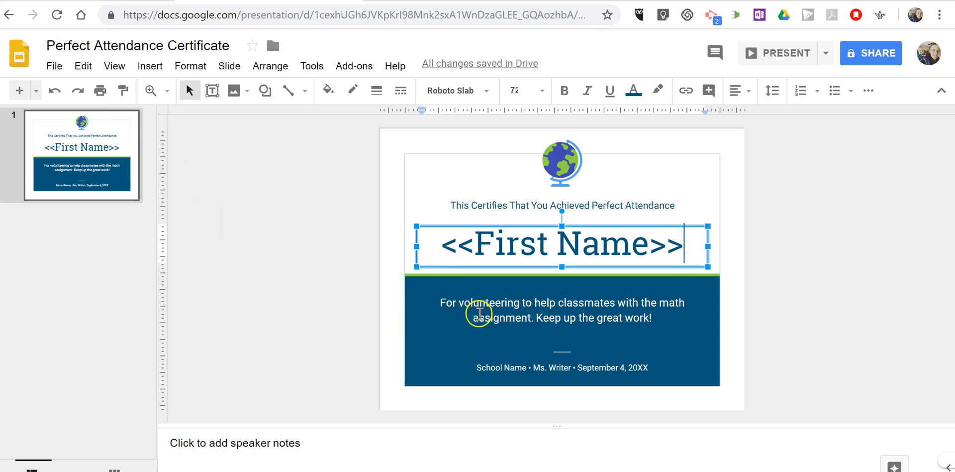
Change the volunteering message to 'Keep Up the Great Work!'
left_click(477, 312)
left_click_drag(443, 301, 667, 315)
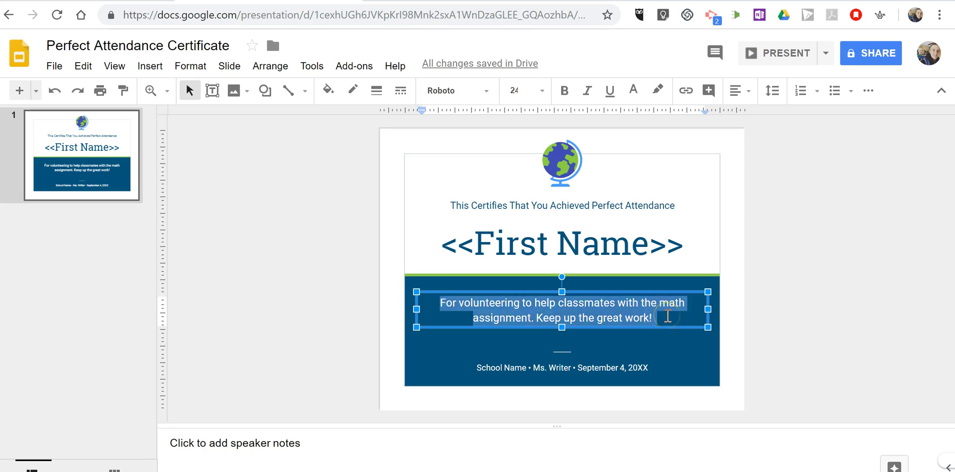
type("Keep ")
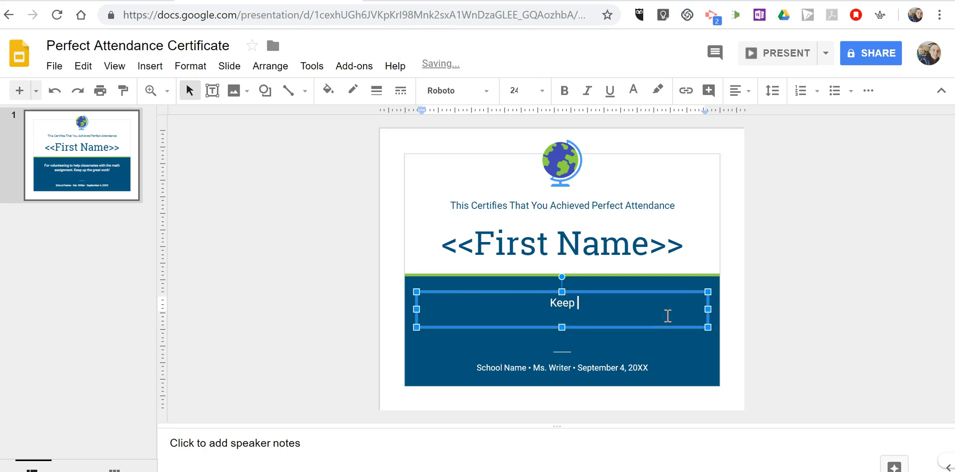
type("Up the Great Wo")
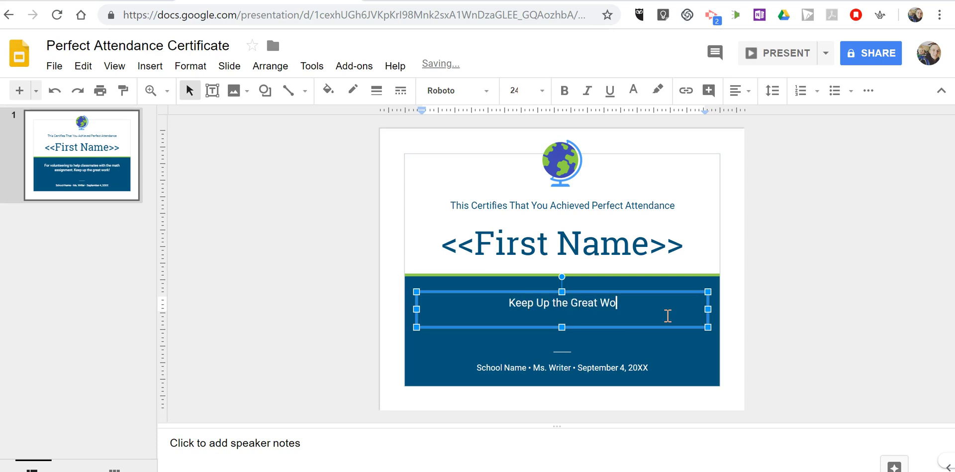
type("rk!")
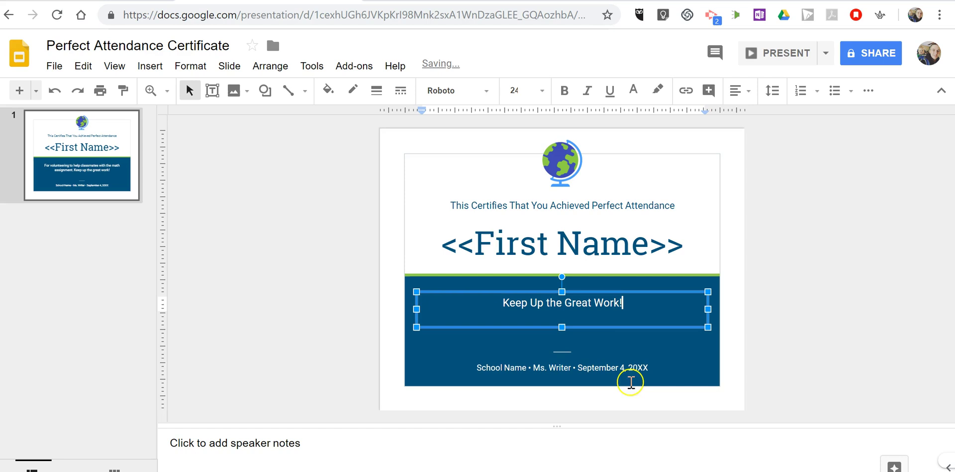
Set the school name to 'FT Academy' and the teacher's name to Byrne
left_click(525, 367)
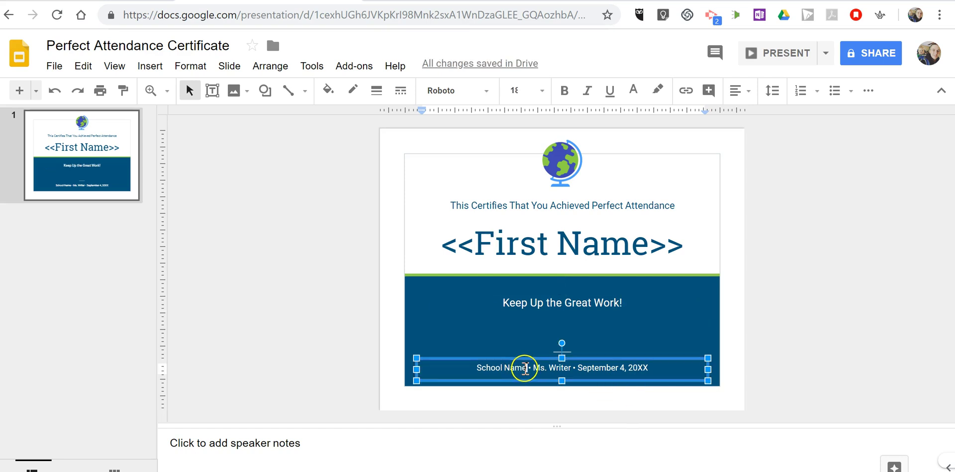
left_click_drag(526, 368, 476, 367)
type("FT Academ")
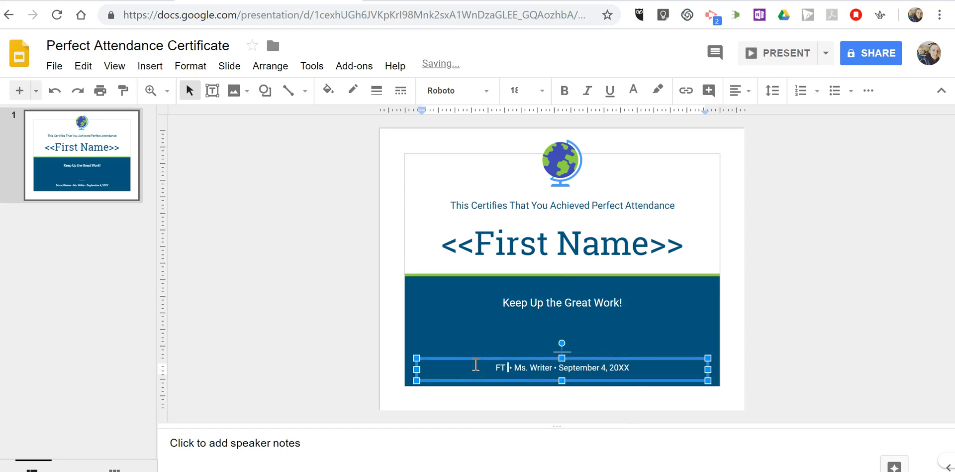
type("y")
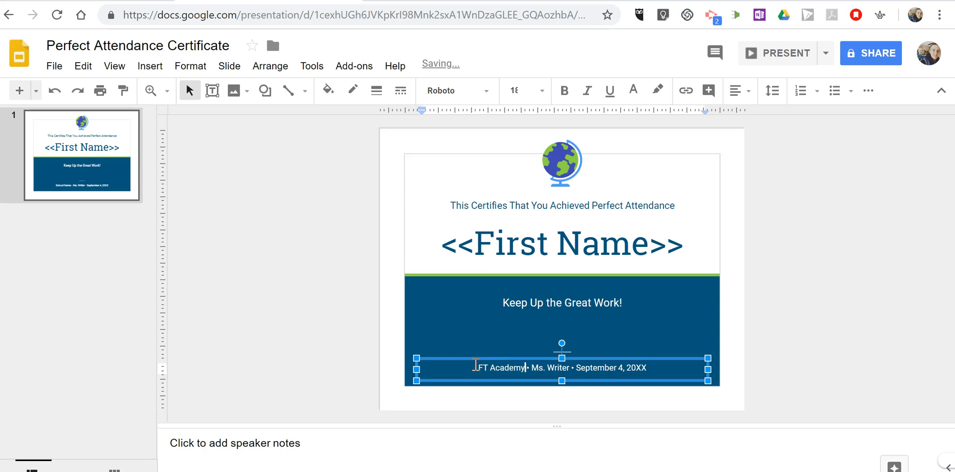
left_click(538, 367)
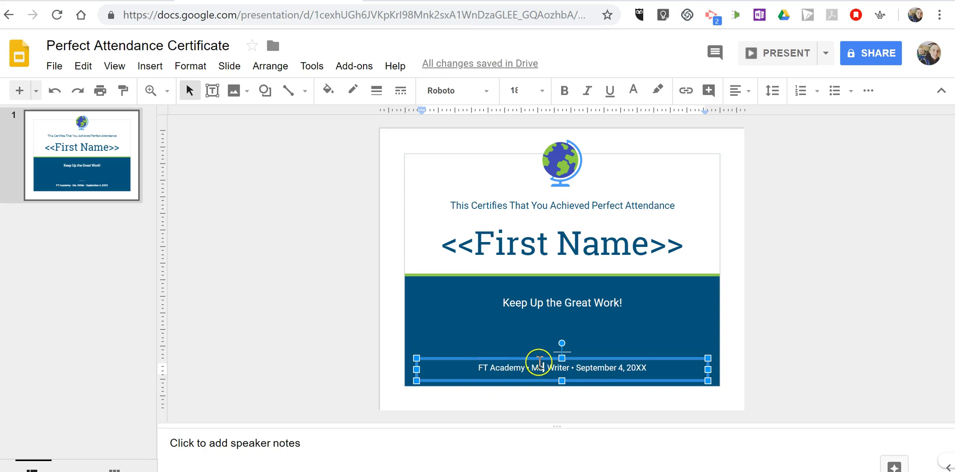
key("BackSpace")
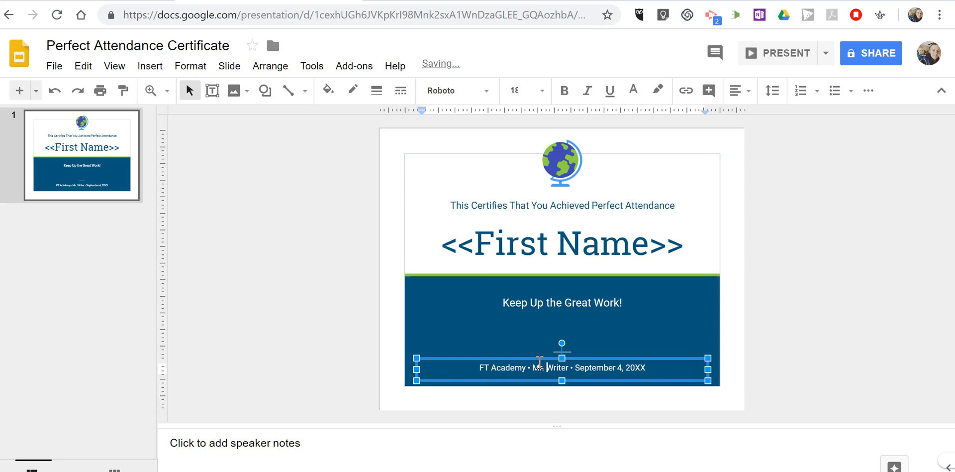
key("Delete")
key("Delete")
key("Delete")
key("Delete")
key("Delete")
key("Delete")
type("B")
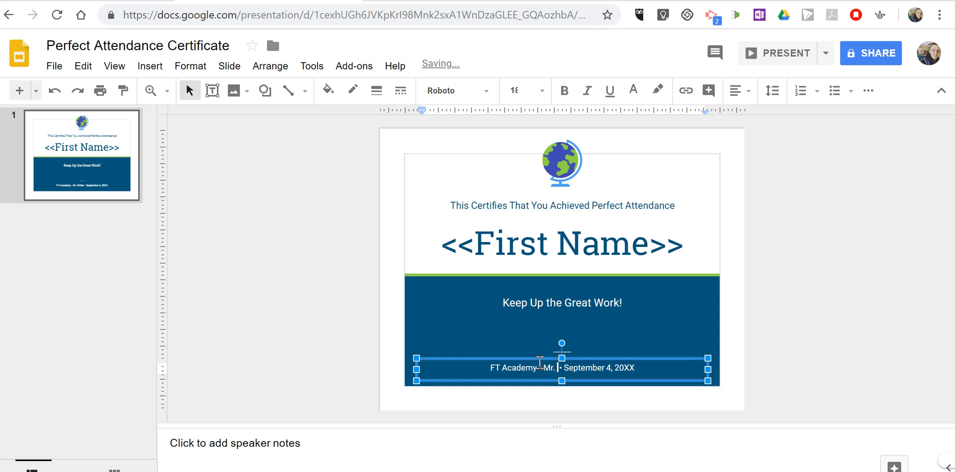
type("yrne")
Replace the sample footer date with 'October 31' and clear the XX year placeholder
left_click_drag(575, 367, 618, 368)
type("Octo")
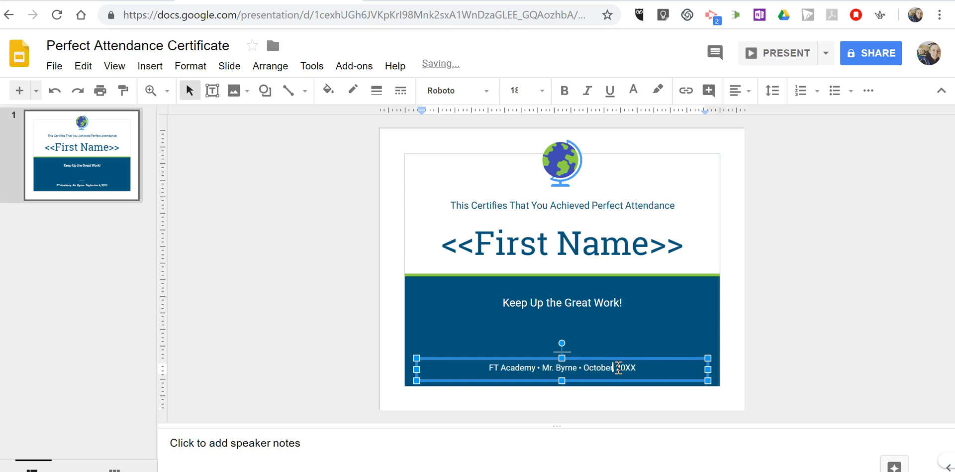
type("ber ")
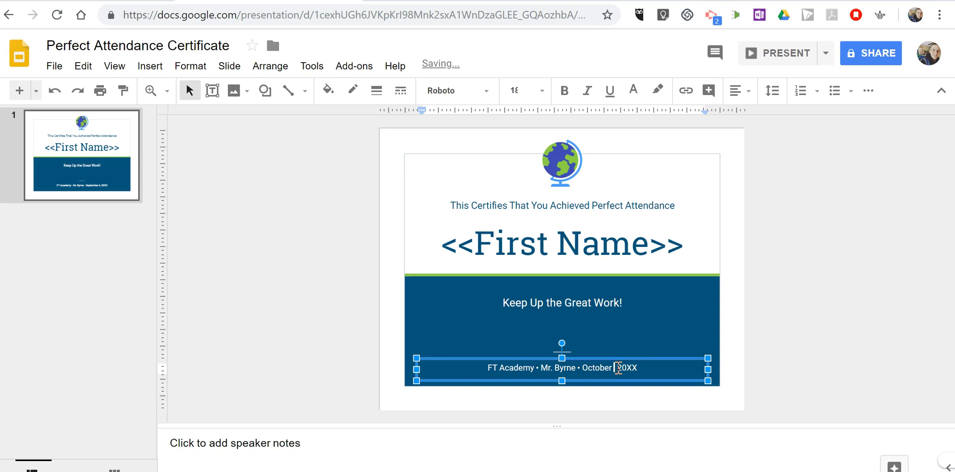
type("31,")
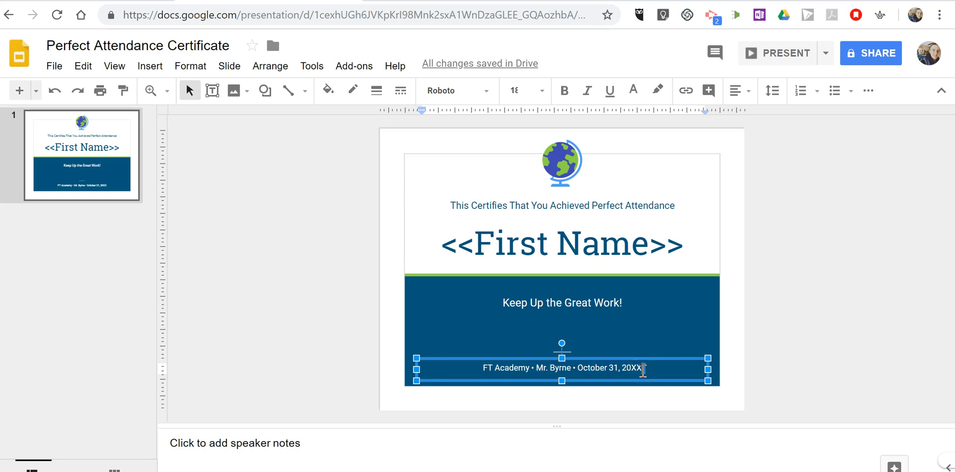
key("BackSpace")
key("BackSpace")
Complete the footer year as 2018, deselect the text, and go to the first-names spreadsheet
type("18")
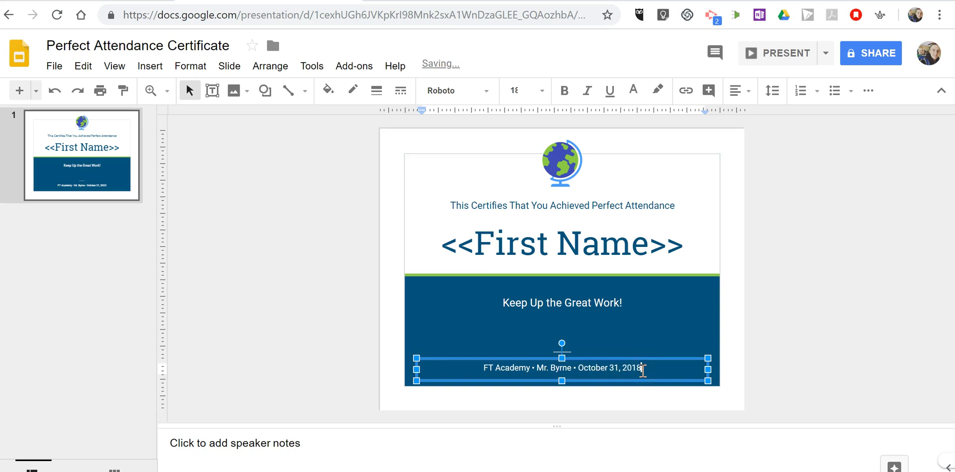
left_click(303, 268)
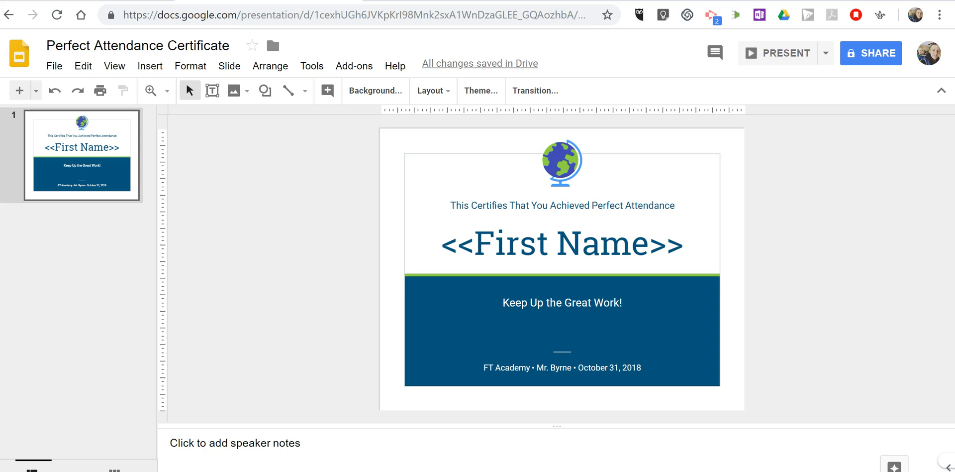
key("ctrl+Tab")
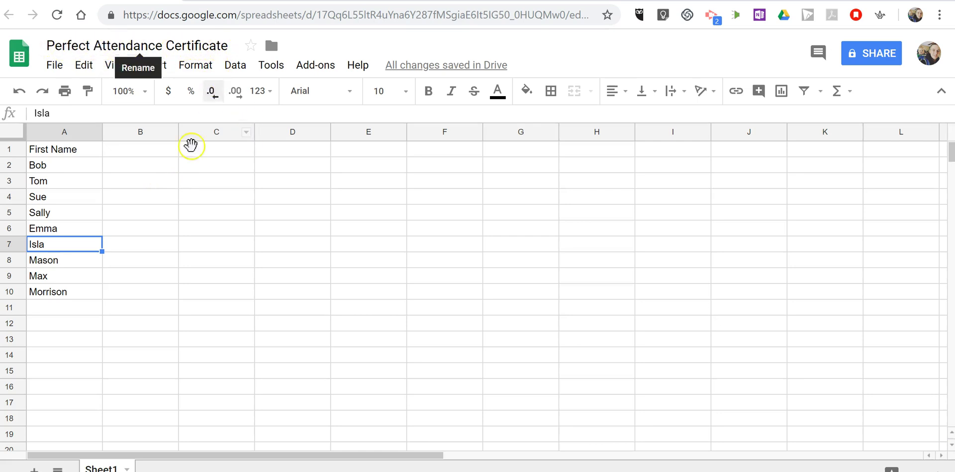
Select the First Name header in A1 and show the autoCrat submenu under Add-ons
left_click(70, 151)
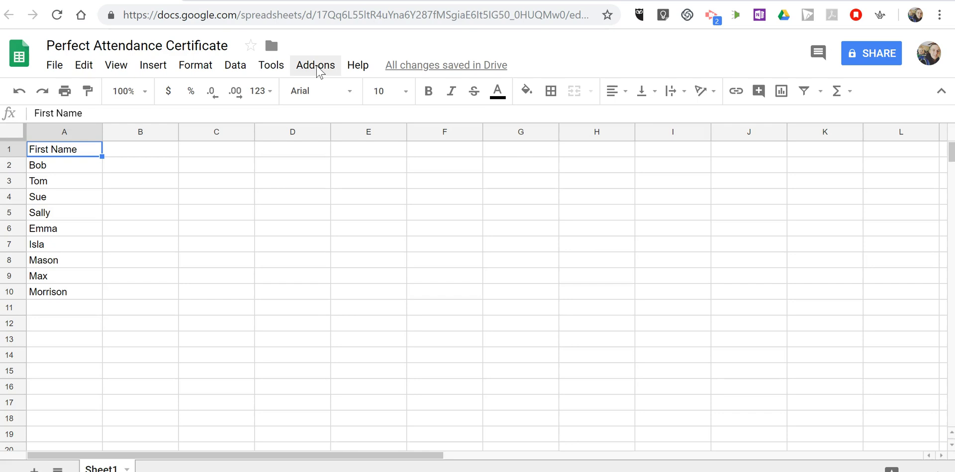
left_click(317, 67)
mouse_move(340, 142)
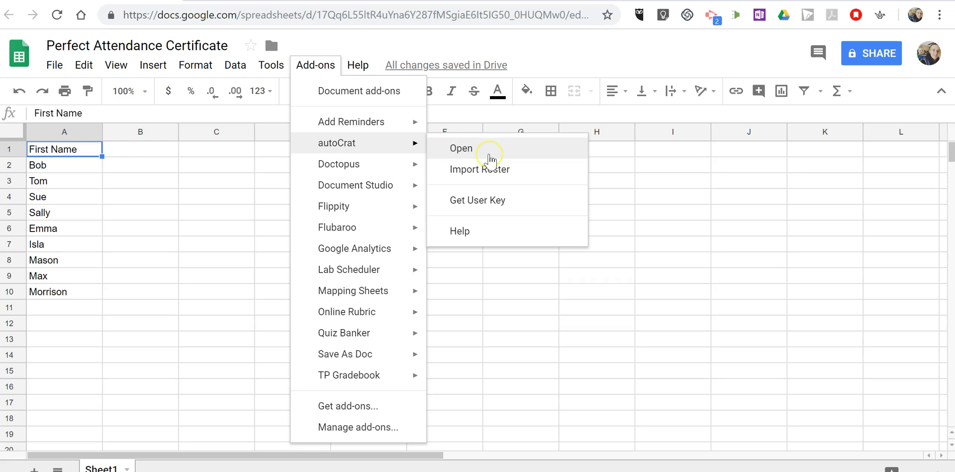
Launch autoCrat and authorise it with your Google account
left_click(489, 155)
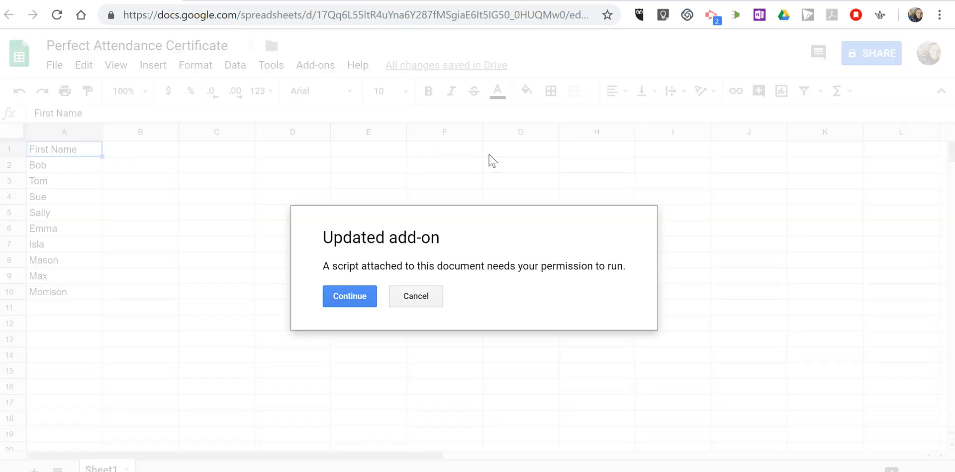
left_click(365, 298)
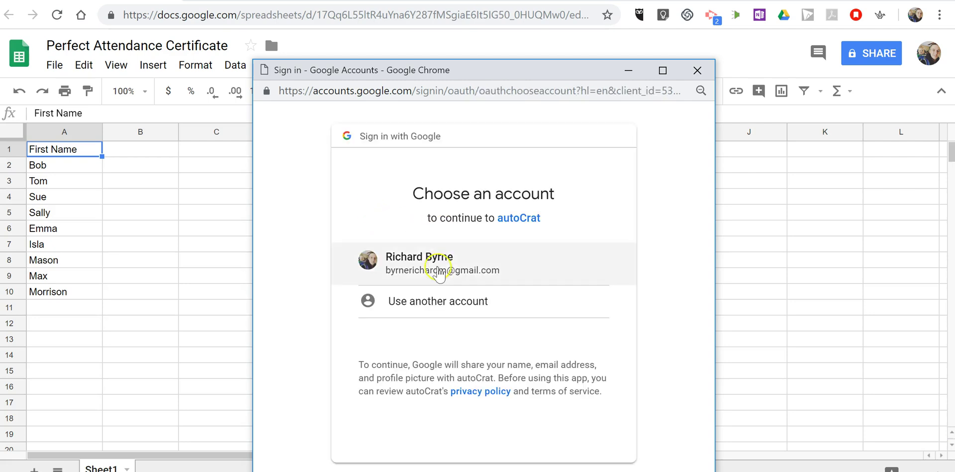
left_click(440, 273)
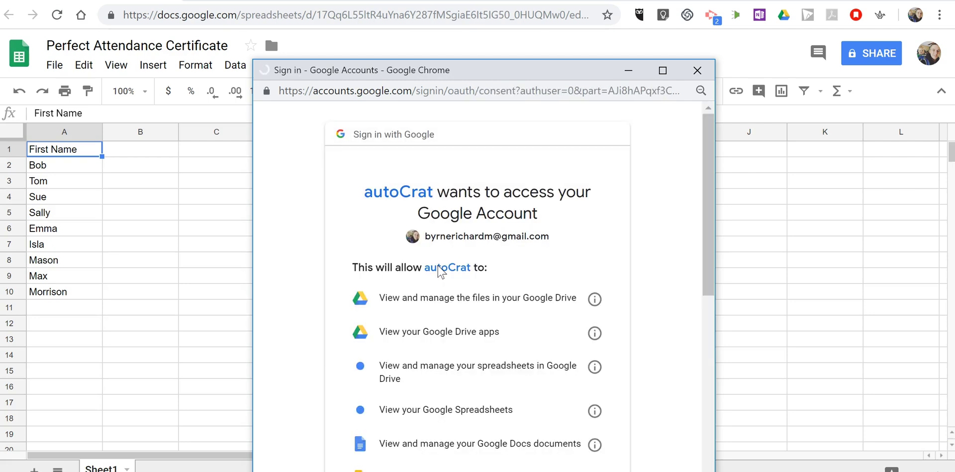
scroll(522, 223, "down", 10)
left_click(580, 405)
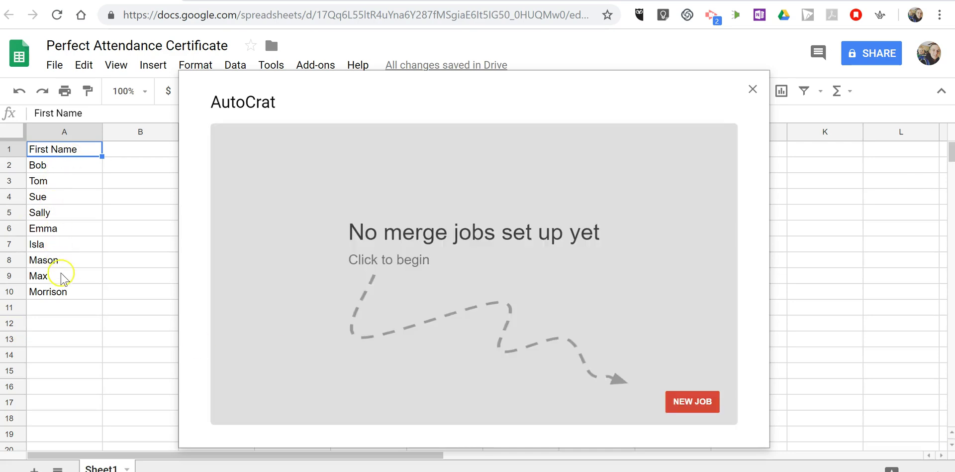
Create a new autoCrat merge job named 'Perfect Attendance'
left_click(695, 400)
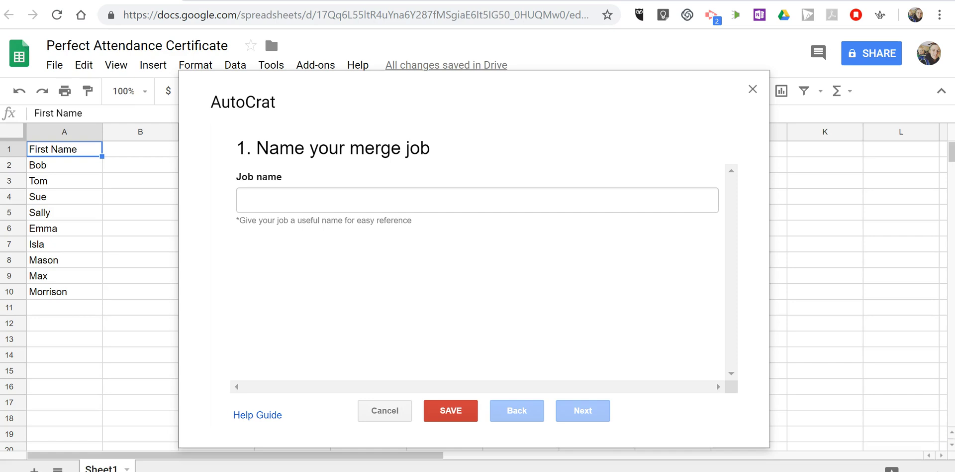
left_click(307, 200)
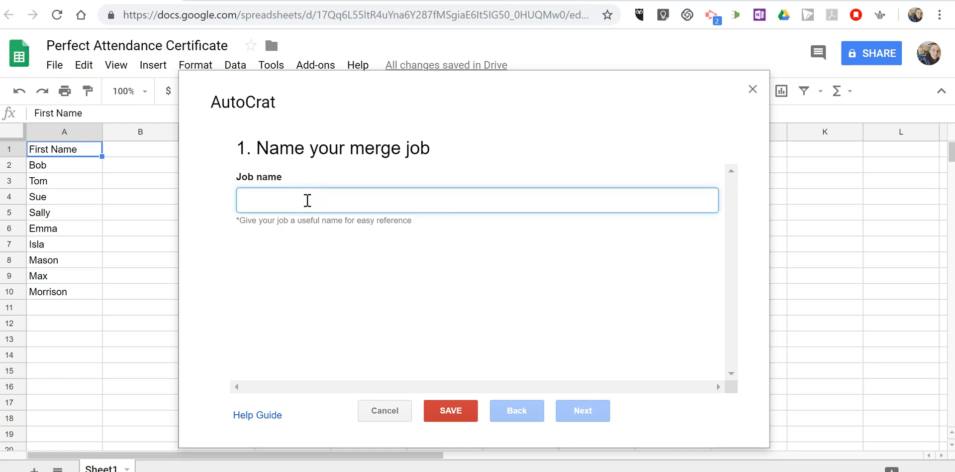
type("Perfiect Attendance")
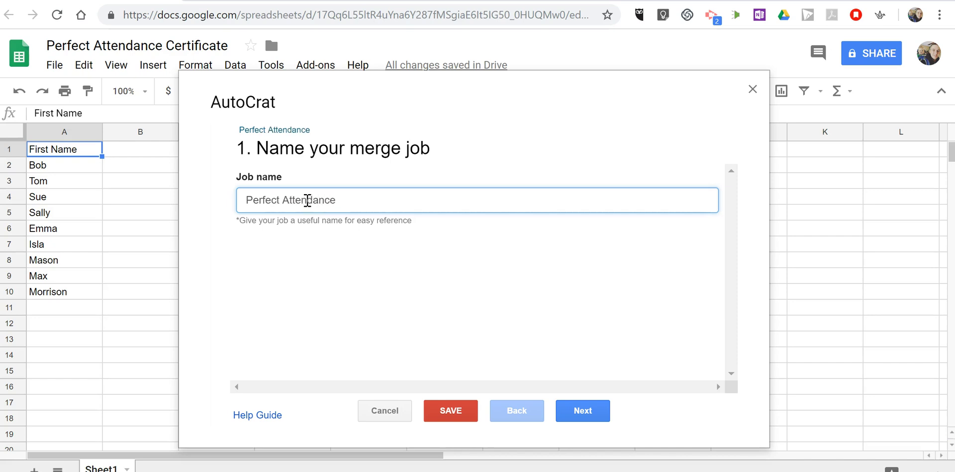
left_click(583, 416)
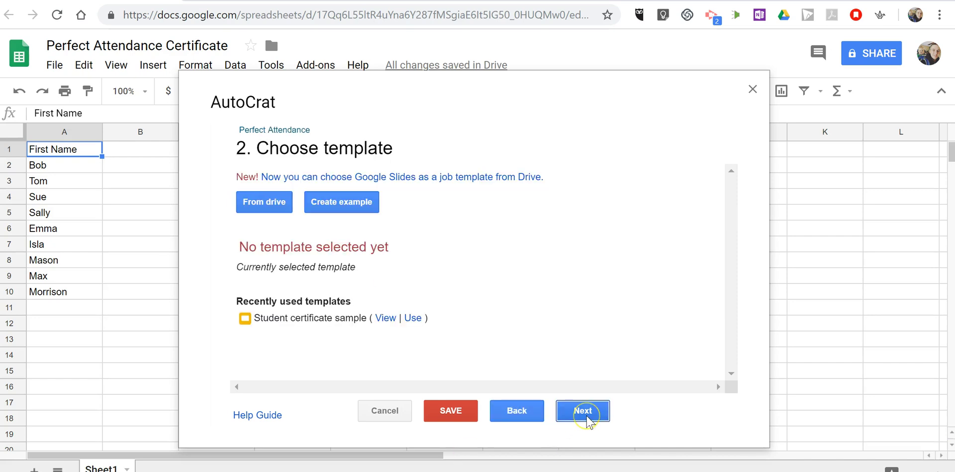
Choose the Perfect Attendance Certificate slides from Drive as the job's template
left_click(269, 208)
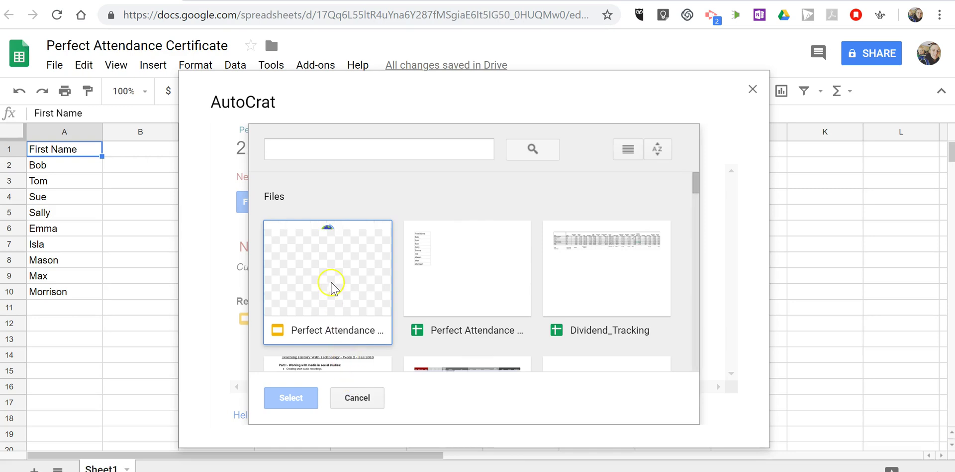
left_click(332, 288)
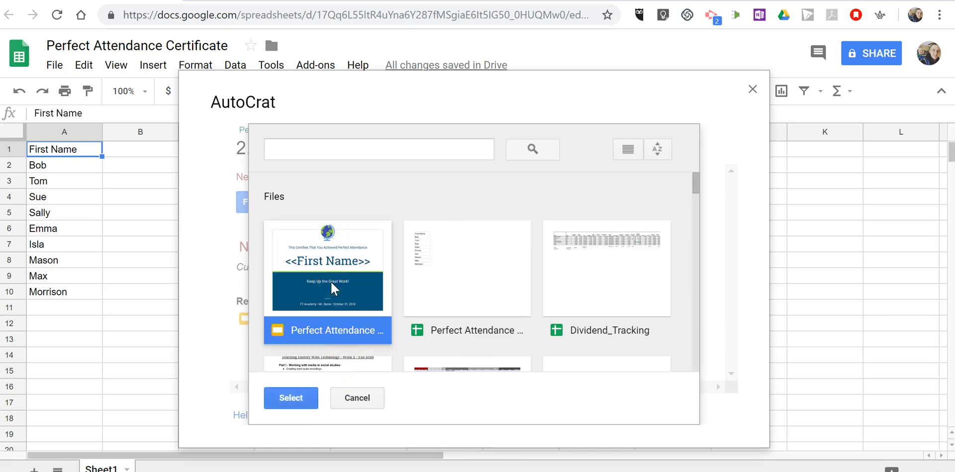
left_click(282, 397)
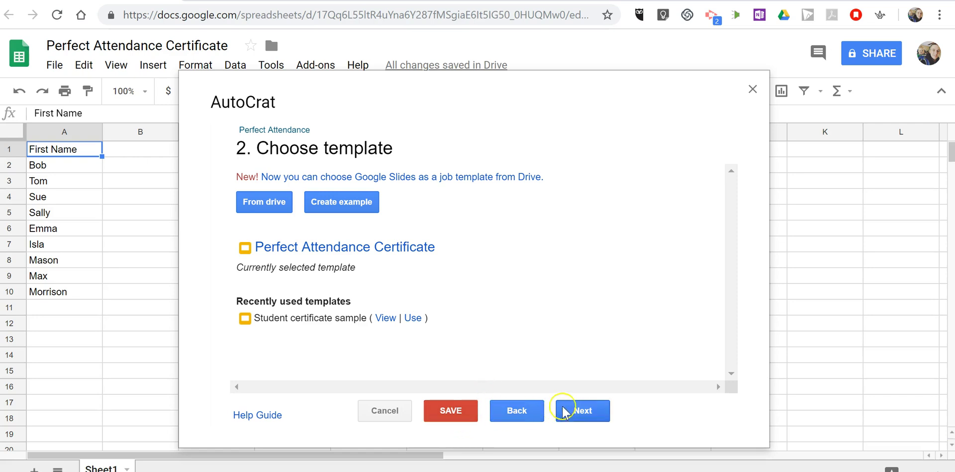
Merge from Sheet1, mapping the <<First Name>> tag to the First Name column
left_click(578, 414)
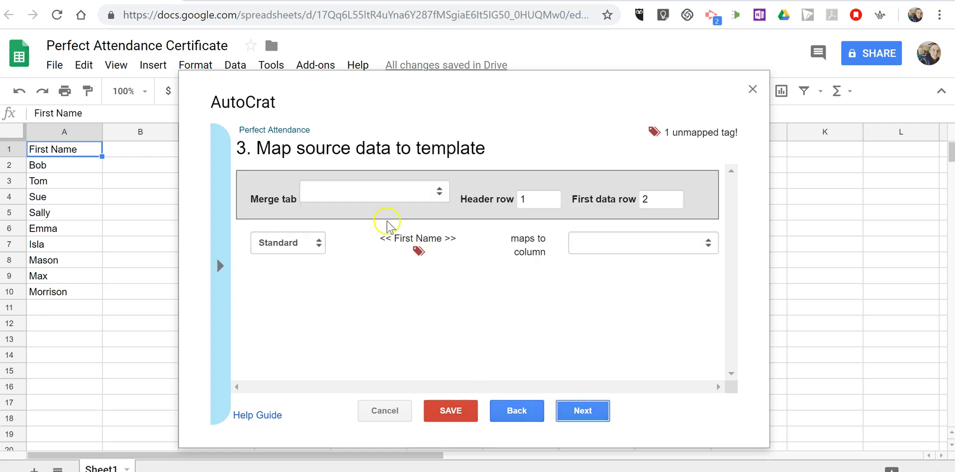
left_click(375, 195)
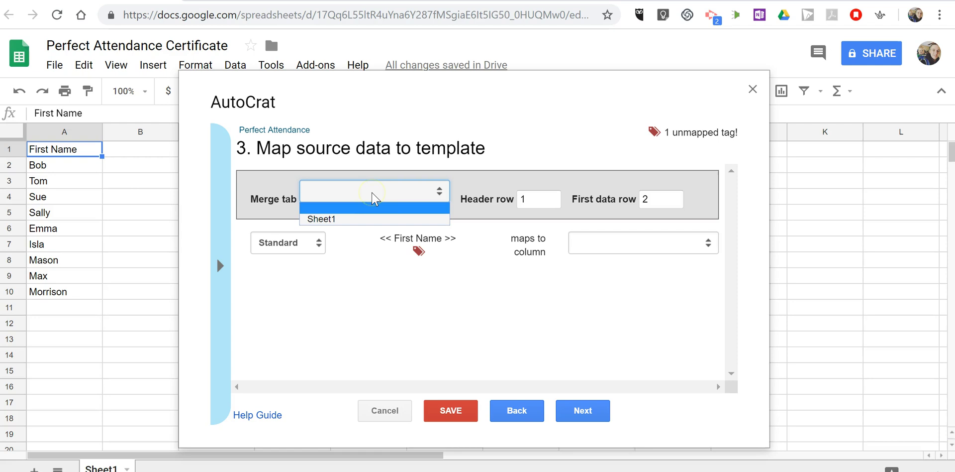
left_click(350, 221)
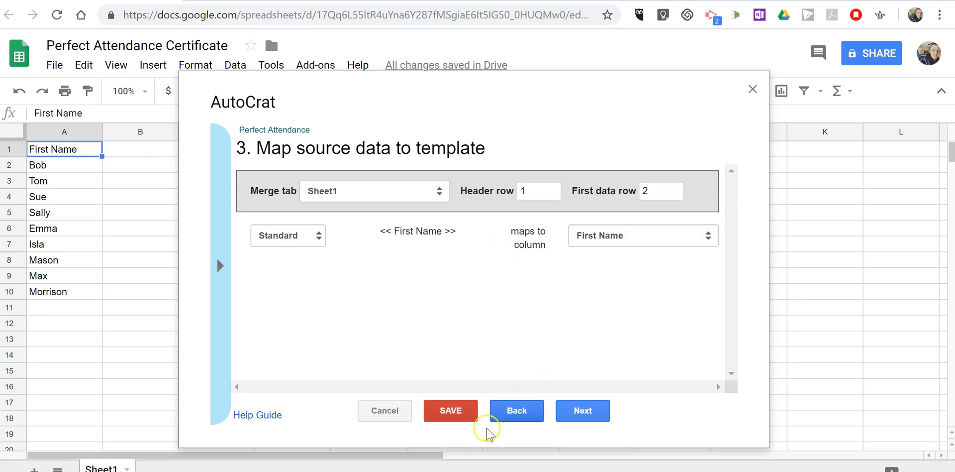
left_click(596, 413)
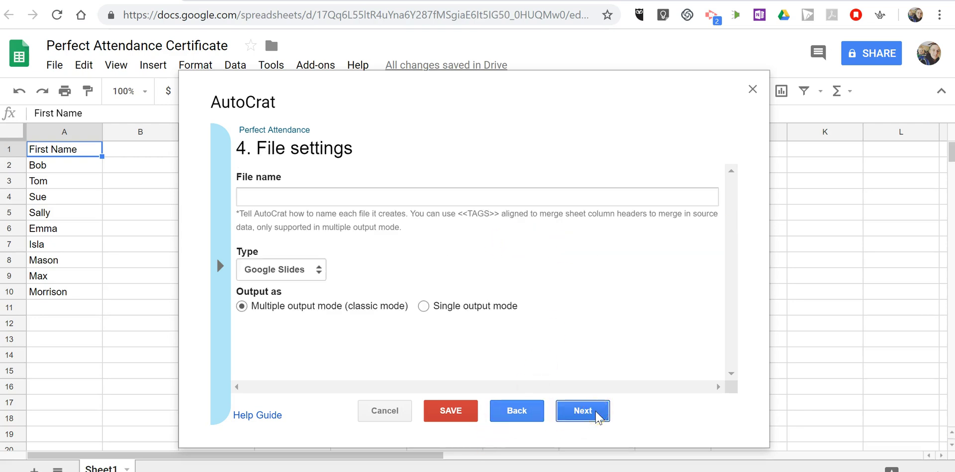
Name the Google Slides output files 'Completed Perfect Attendance'
left_click(312, 200)
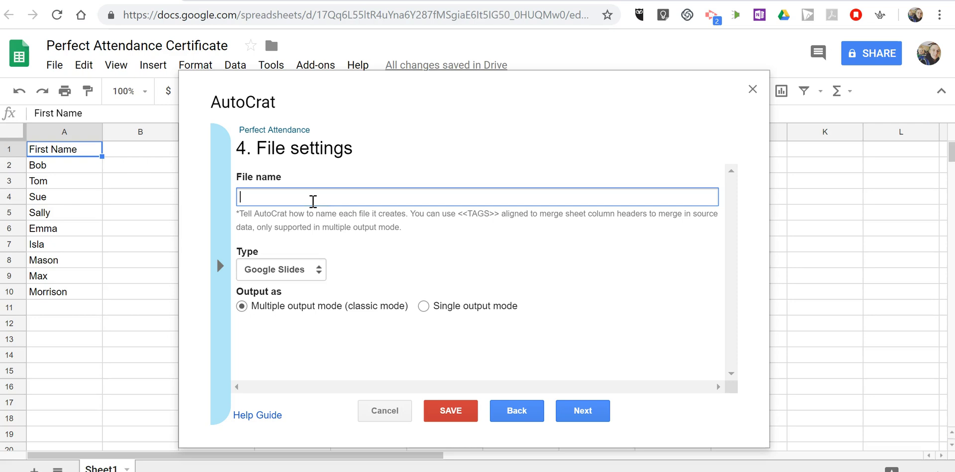
type("Completed Perfe")
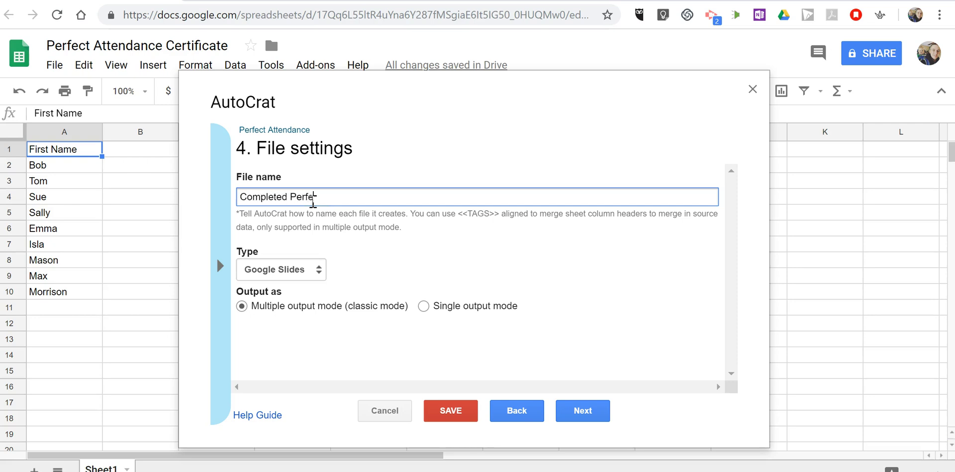
type("ct Attendance")
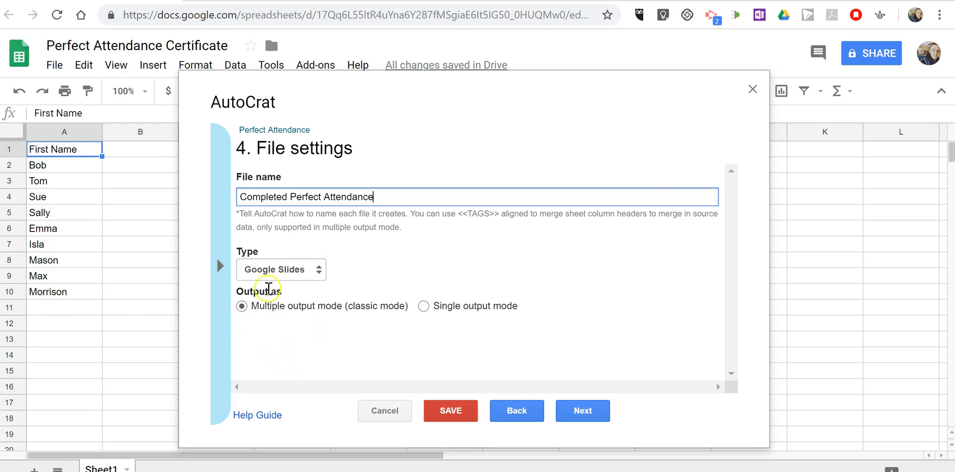
left_click(595, 418)
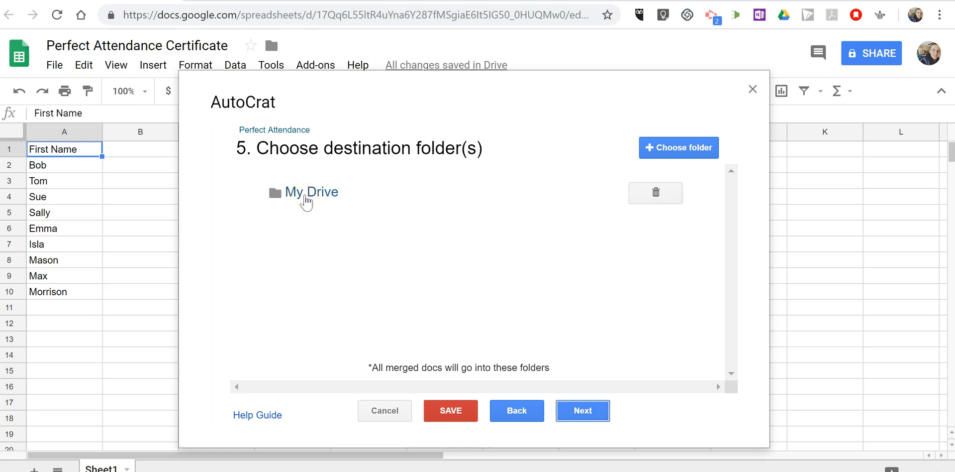
After checking My Drive, choose the Test folder in the Drive picker as another merge destination
left_click(305, 194)
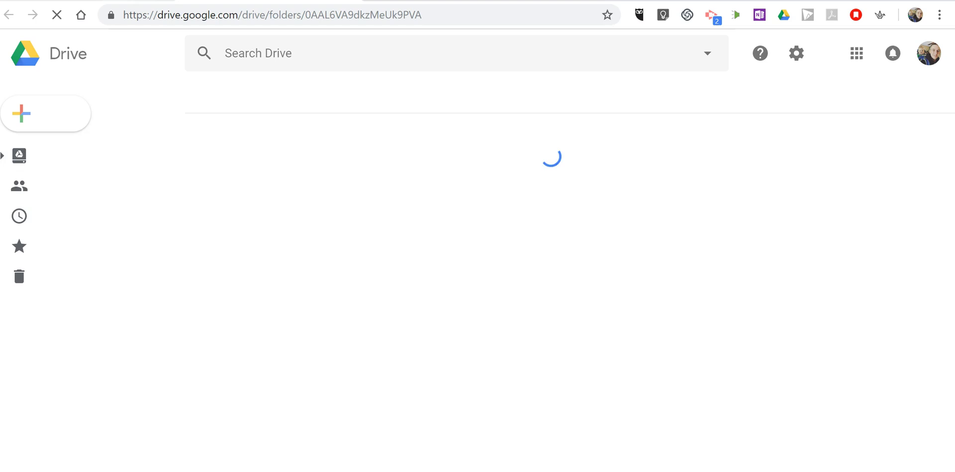
key("ctrl+w")
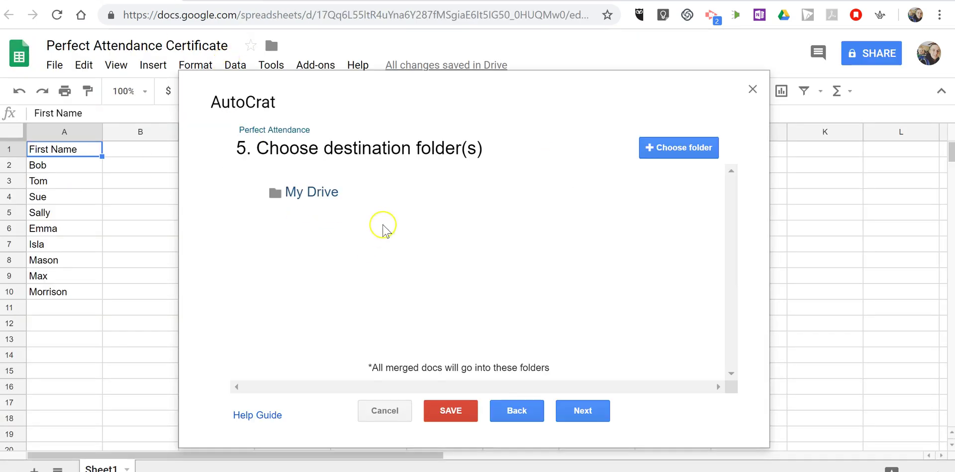
left_click(658, 148)
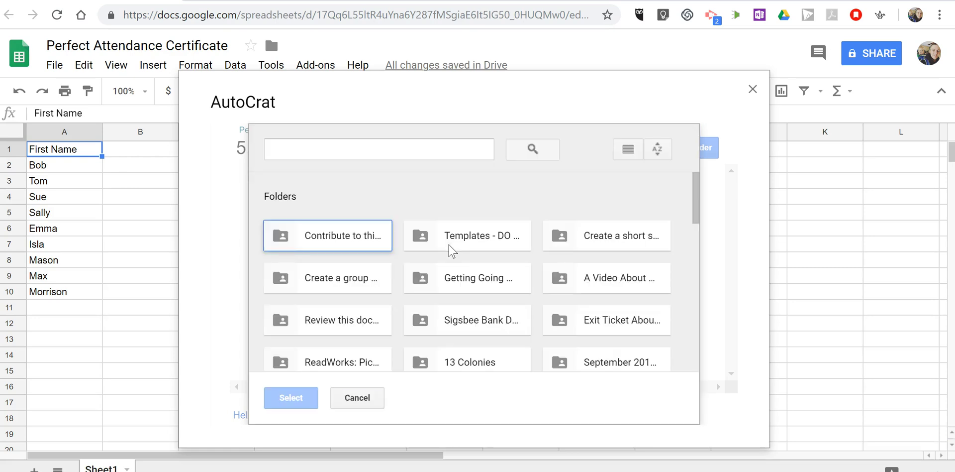
scroll(558, 256, "down", 10)
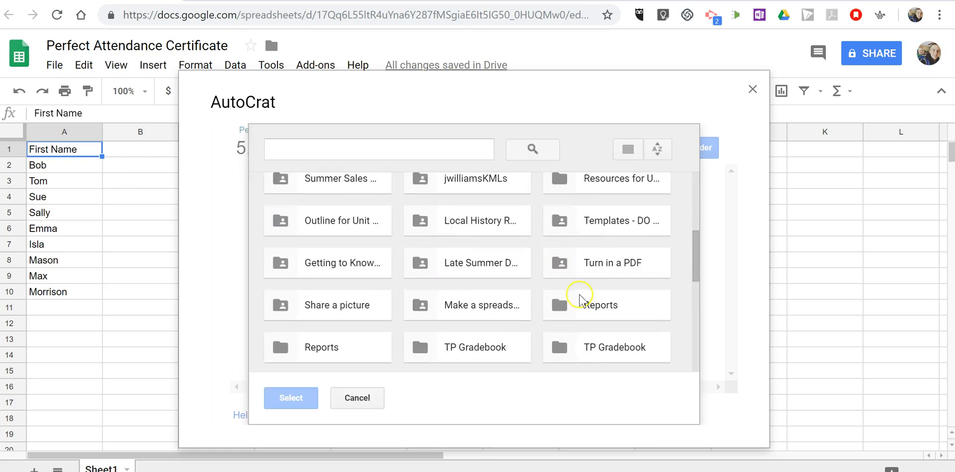
scroll(557, 323, "down", 3)
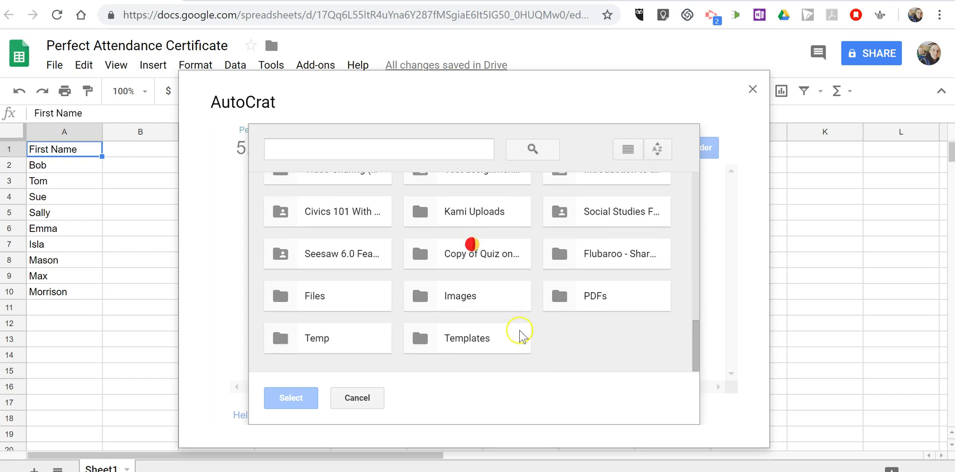
scroll(502, 343, "down", 7)
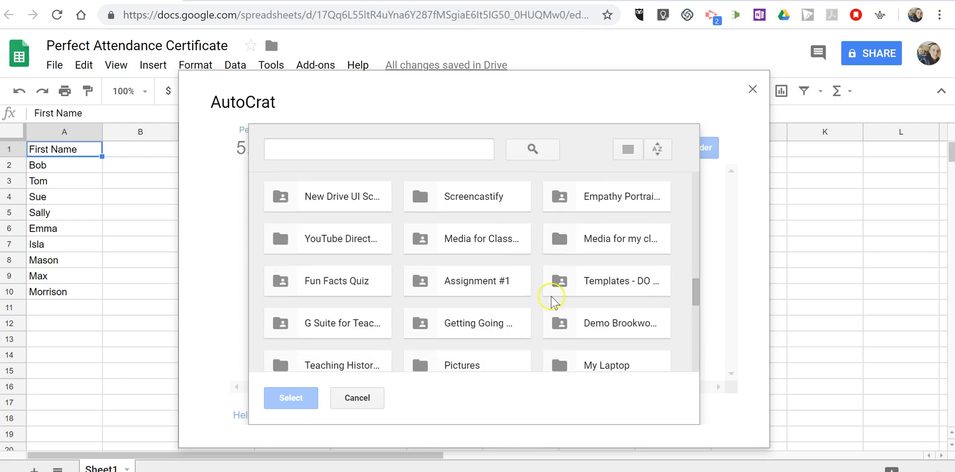
scroll(555, 305, "down", 7)
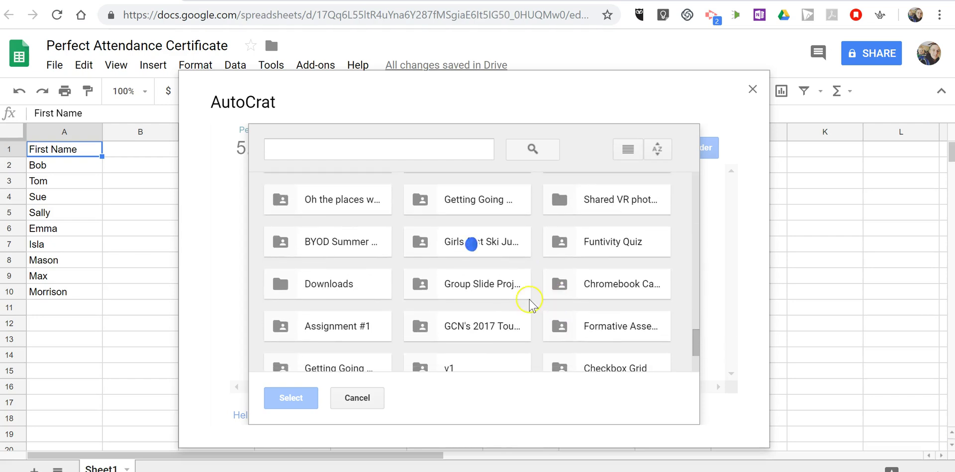
scroll(450, 321, "down", 7)
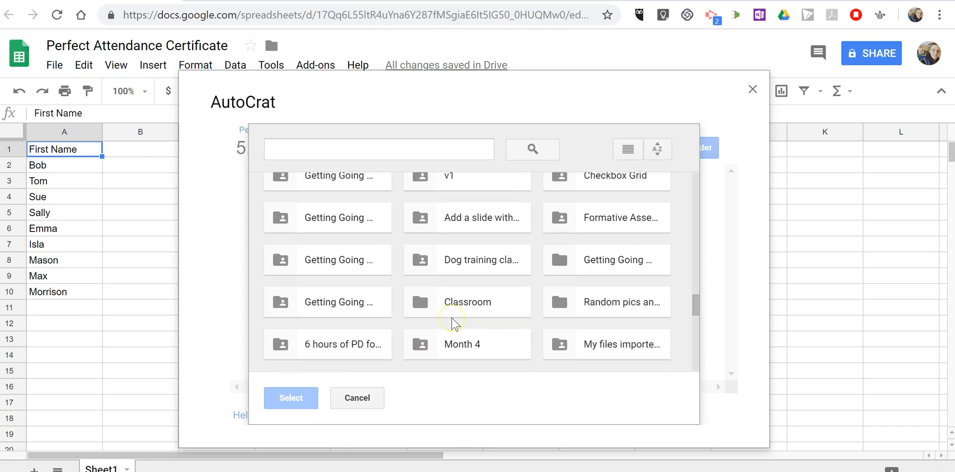
scroll(450, 321, "down", 9)
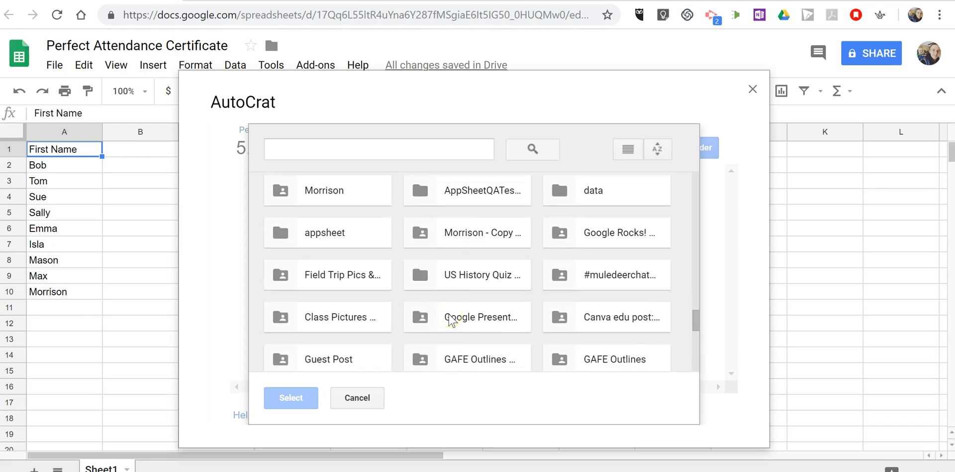
scroll(468, 316, "down", 3)
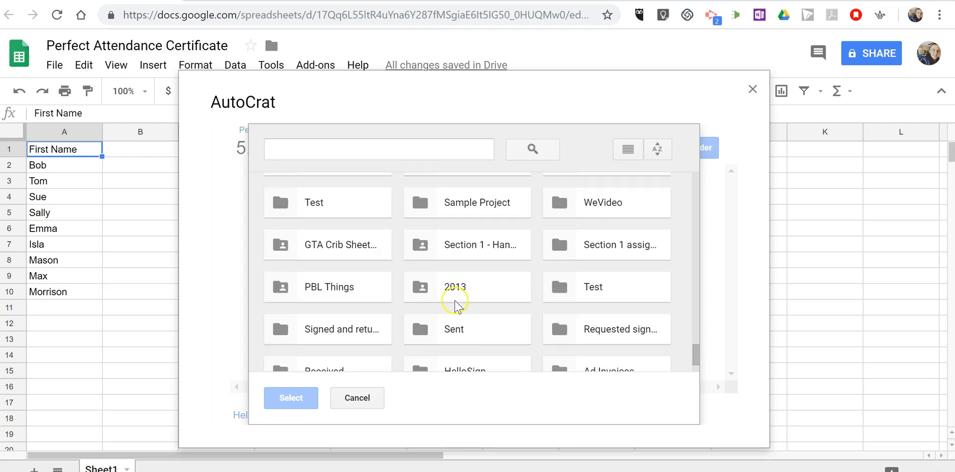
scroll(455, 304, "down", 2)
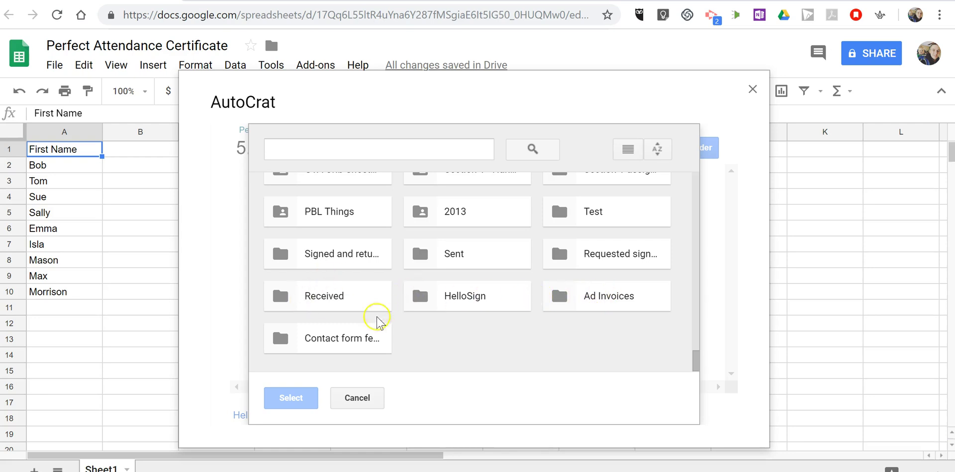
scroll(435, 313, "up", 2)
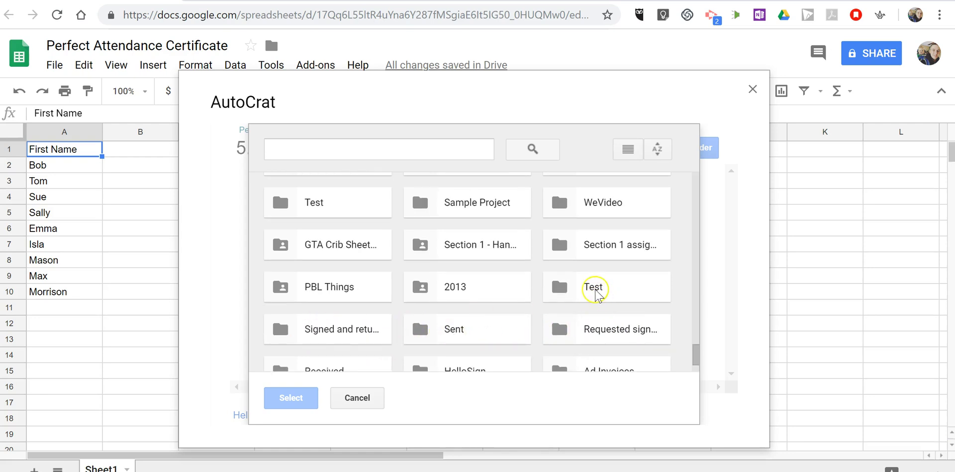
left_click(597, 291)
left_click(300, 398)
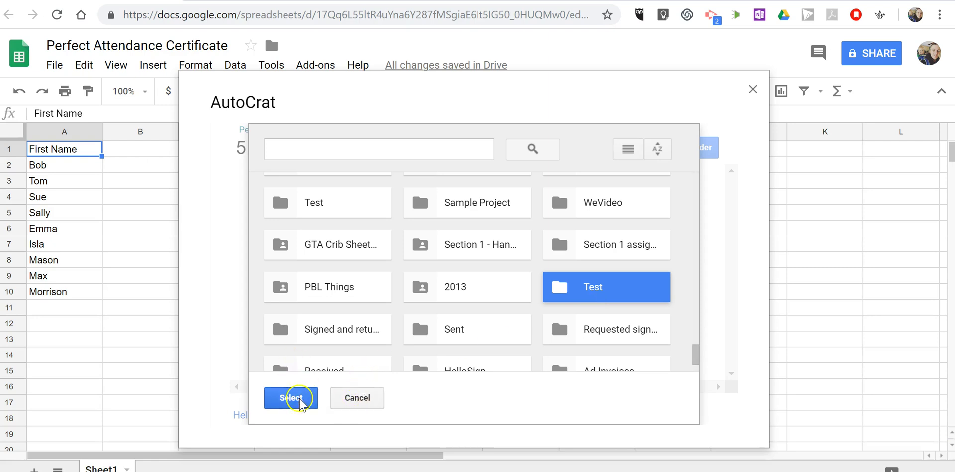
left_click(291, 397)
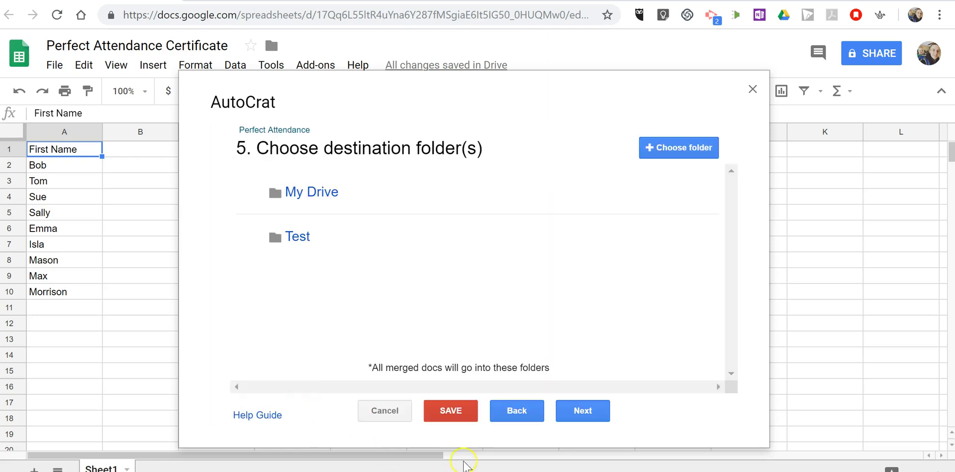
Skip the dynamic folder, merge condition, sharing and trigger steps, then save the Perfect Attendance job
left_click(582, 413)
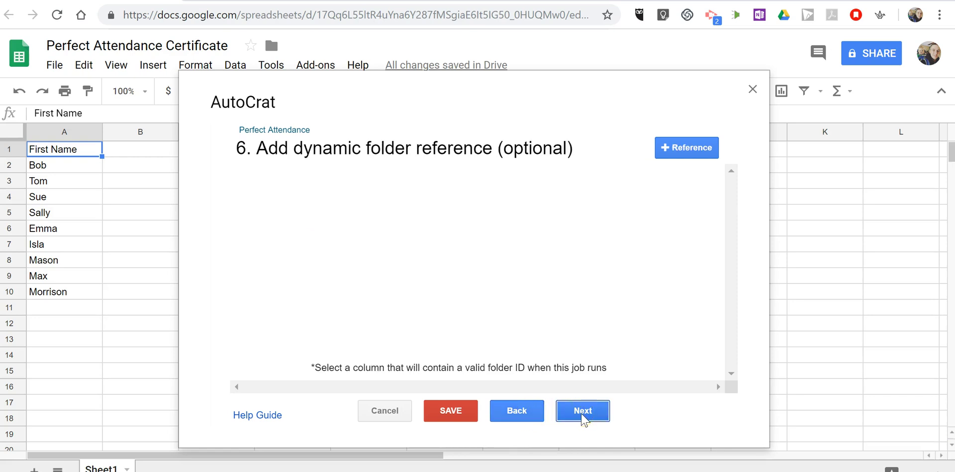
left_click(583, 418)
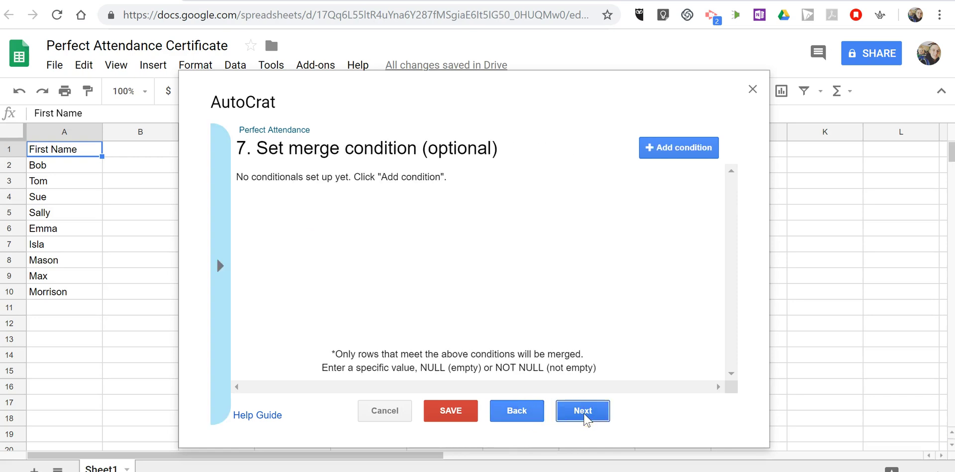
left_click(584, 417)
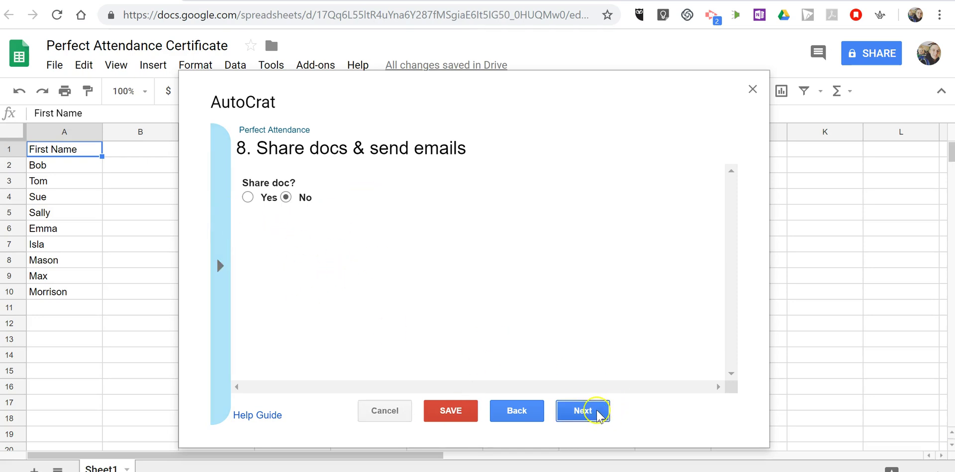
left_click(583, 411)
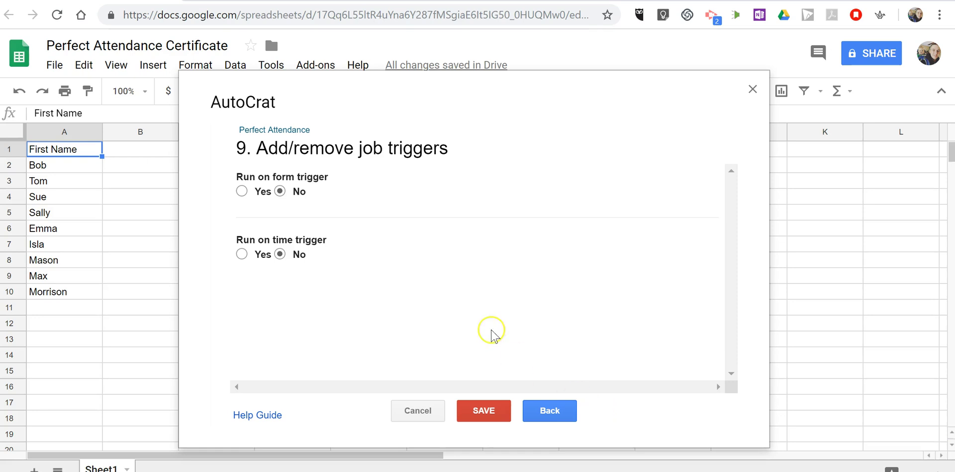
left_click(496, 417)
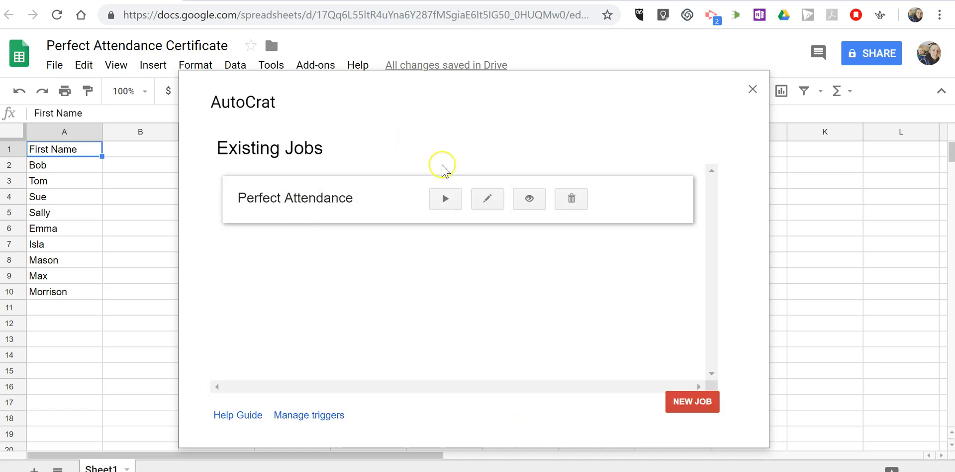
Run the Perfect Attendance job to merge certificates for all 9 names
left_click(446, 199)
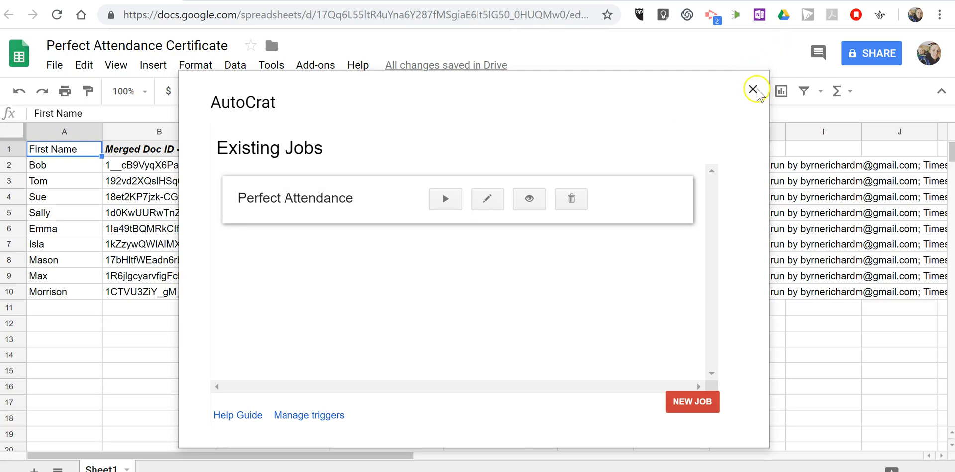
Close autoCrat and view Bob's merged certificate from the link in cell C2
left_click(752, 90)
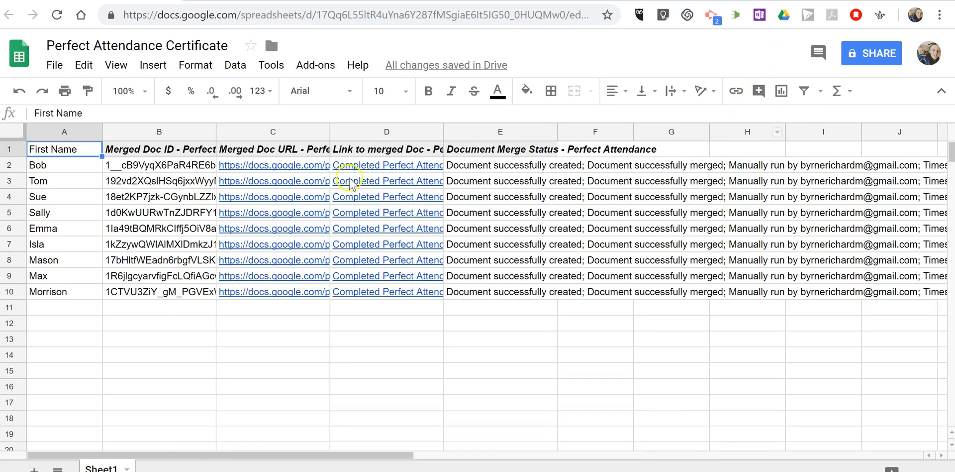
left_click(293, 169)
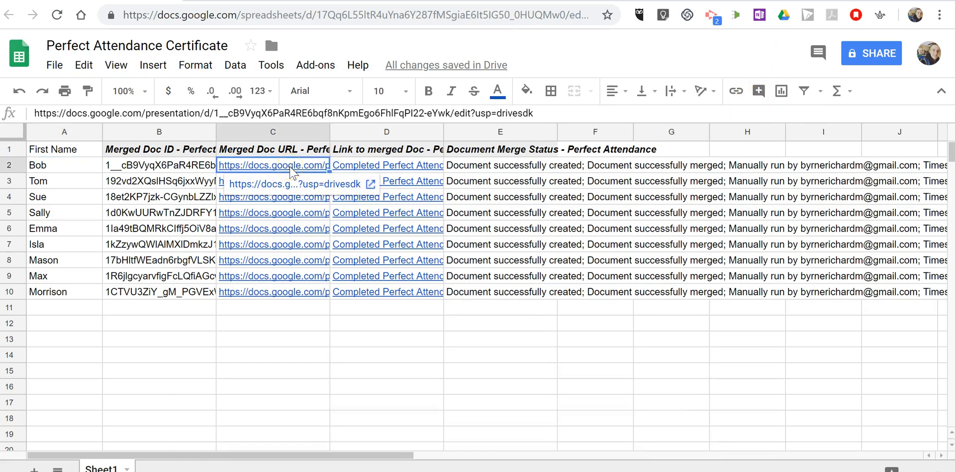
left_click(294, 186)
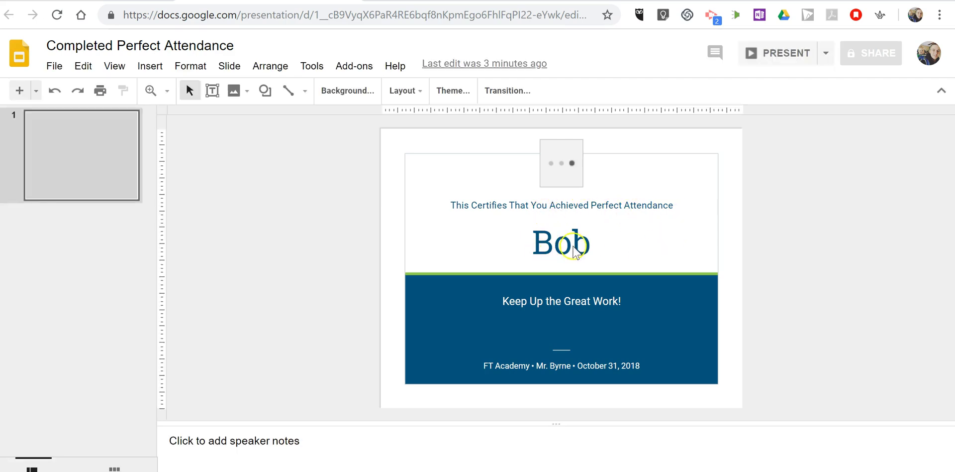
key("ctrl+w")
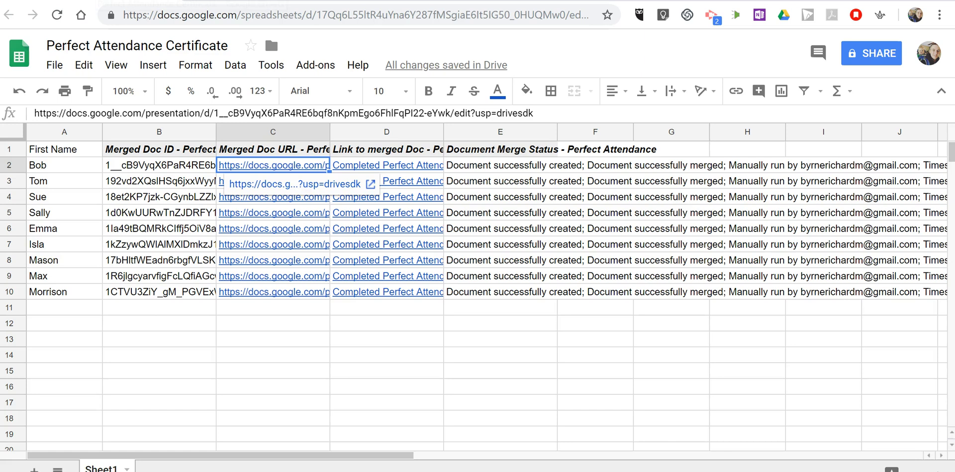
Copy Mason's certificate URL from cell C8 into a new browser tab
left_click(271, 262)
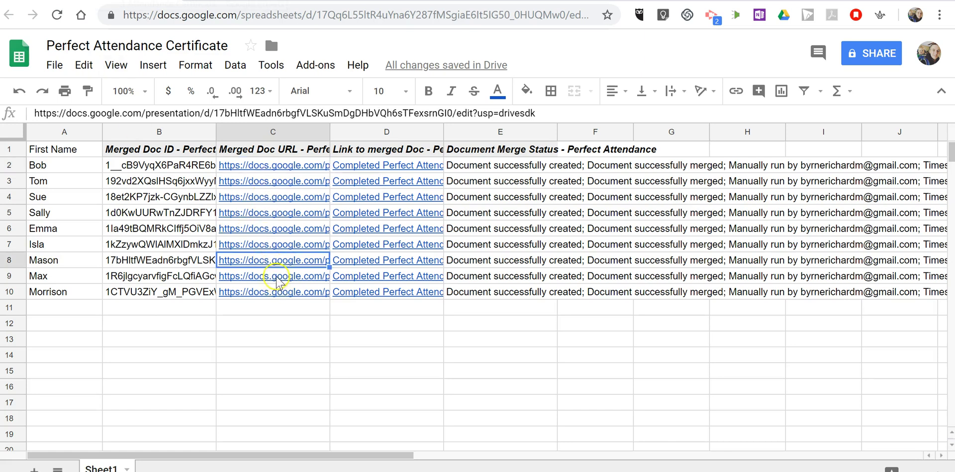
double_click(279, 257)
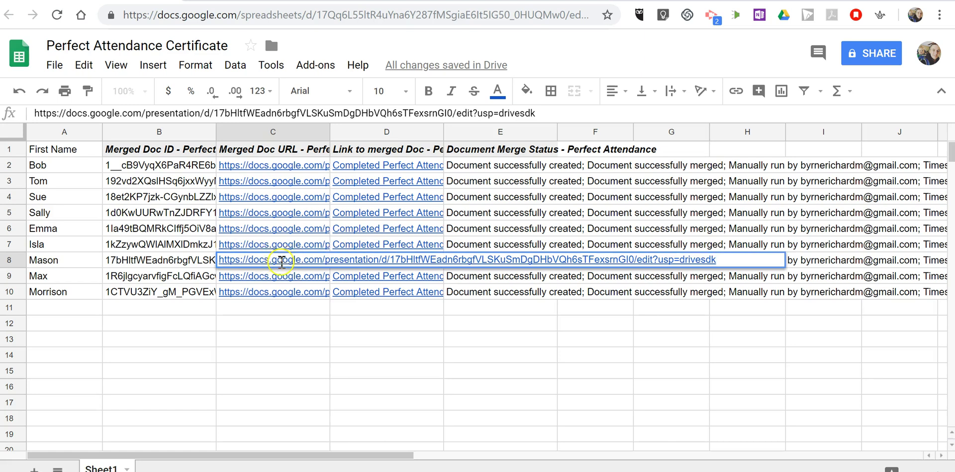
key("ctrl+a")
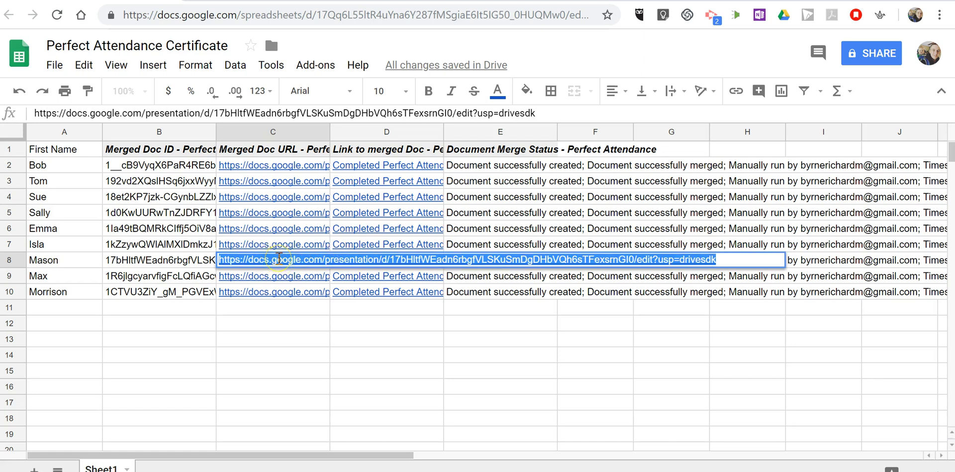
key("ctrl+c")
key("ctrl+t")
Load Mason's certificate from its URL, review Emma's from the Test folder, then return to the spreadsheet
key("ctrl+v")
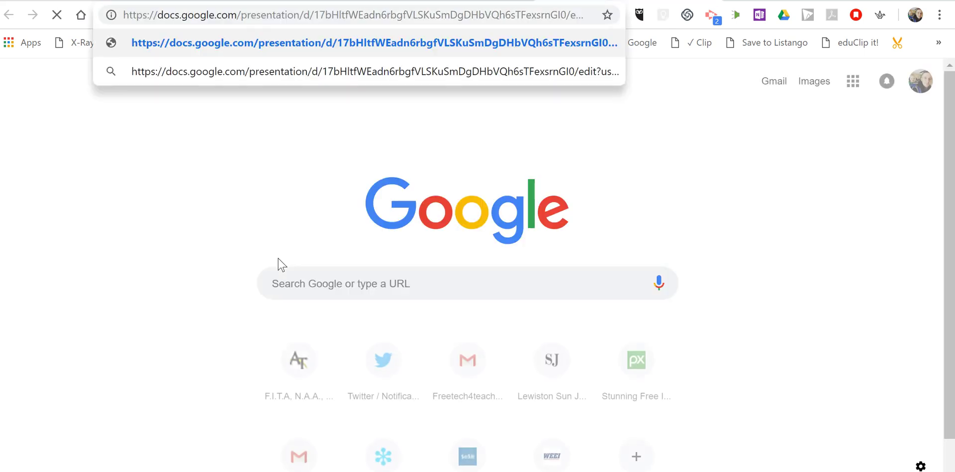
key("Return")
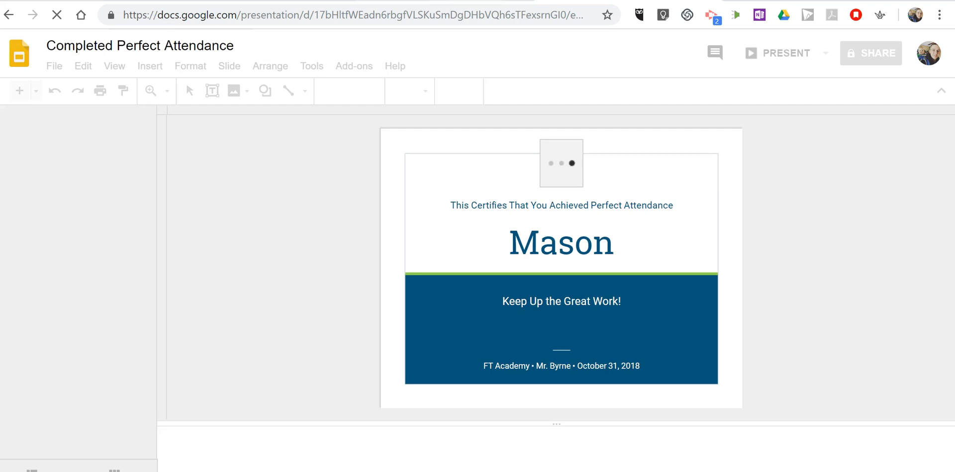
left_click(478, 0)
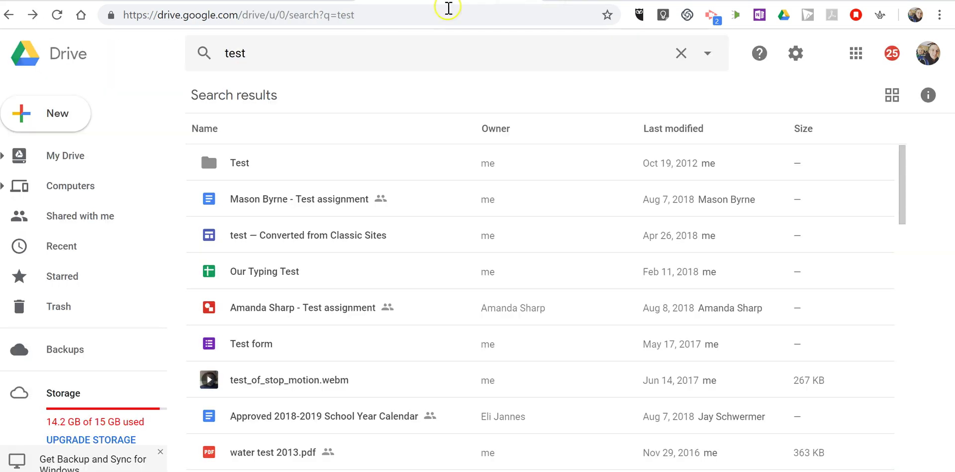
double_click(250, 168)
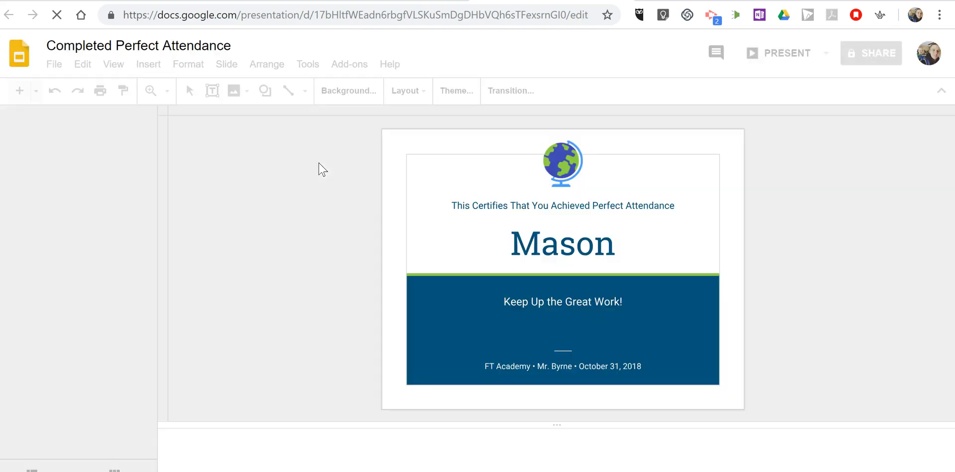
key("alt+Left")
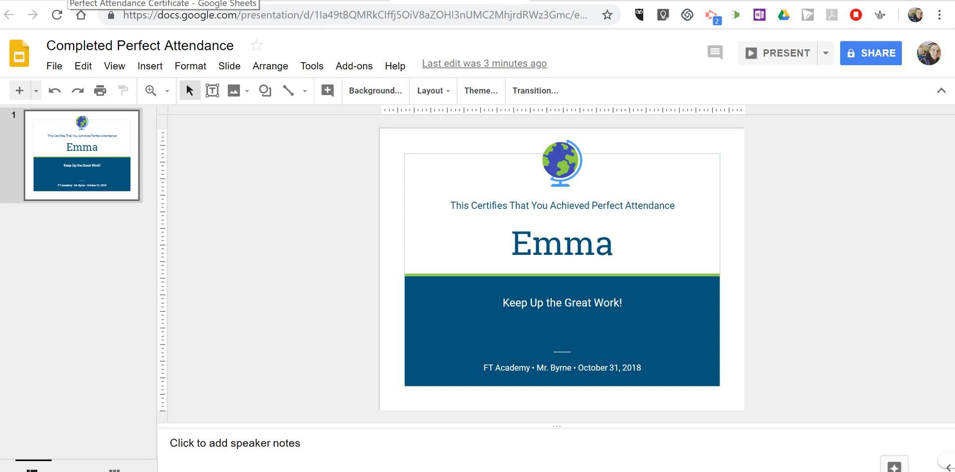
left_click(79, 1)
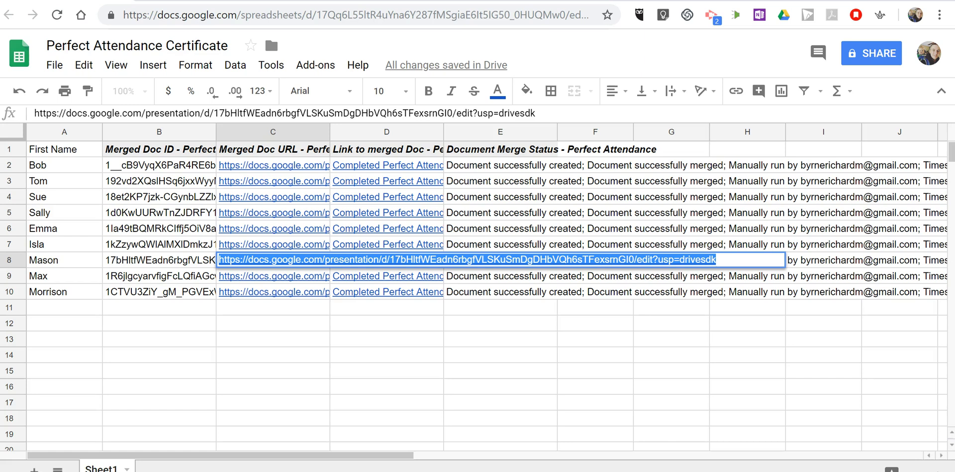